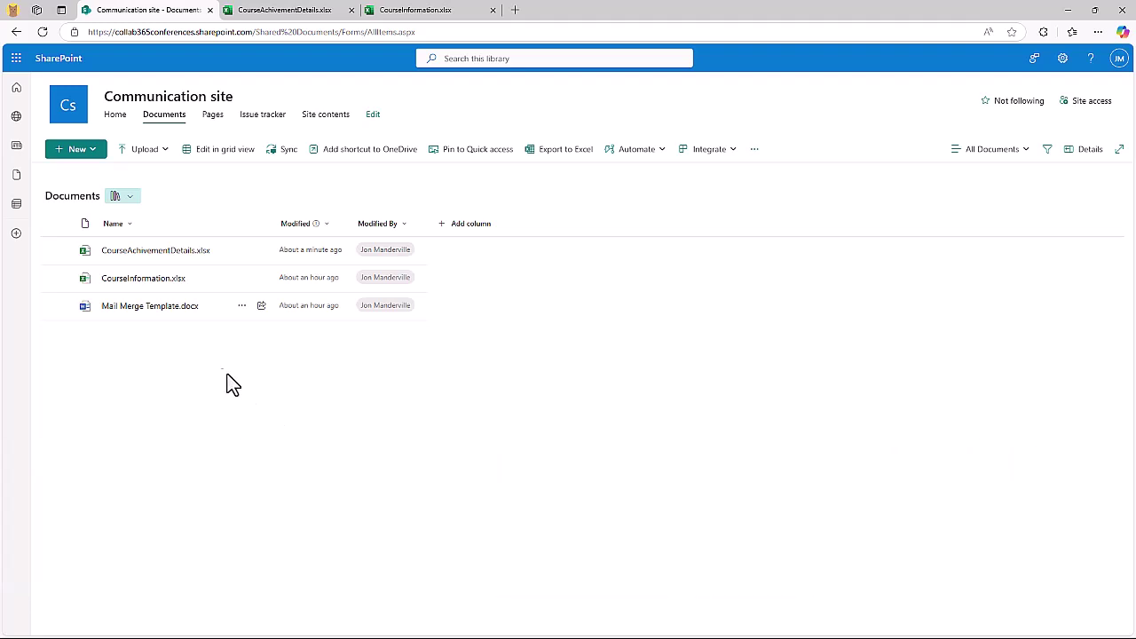
- Open the Mail Merge Template document from the library and review the recipient data in the CourseAchivementDetails workbook
{"action": "left_click", "coordinate": [186, 310]}
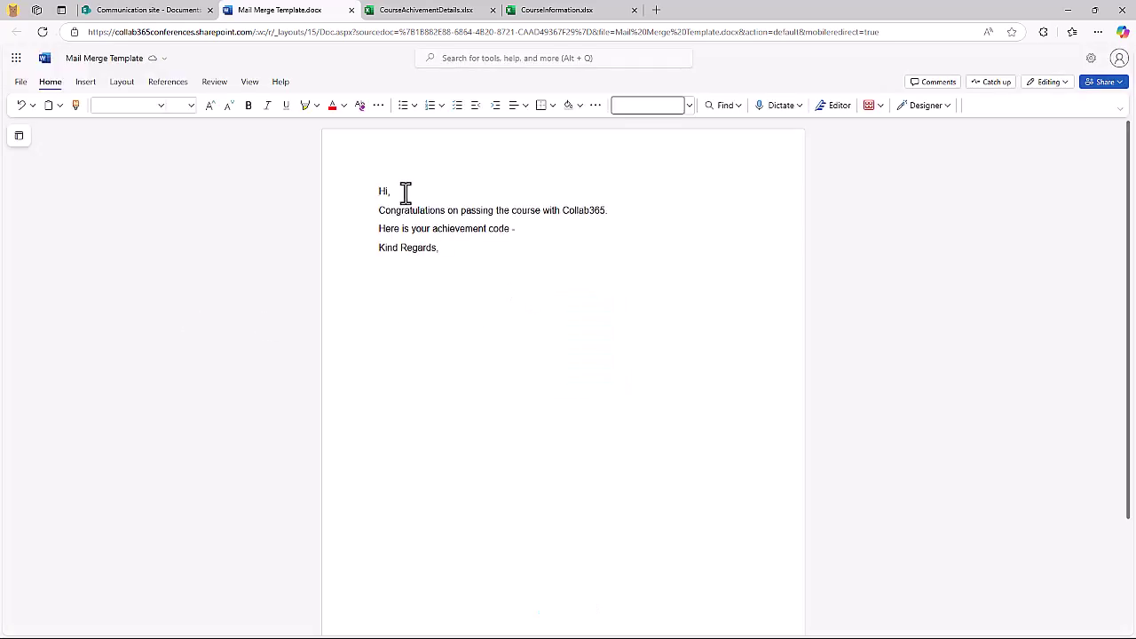
{"action": "left_click", "coordinate": [543, 231]}
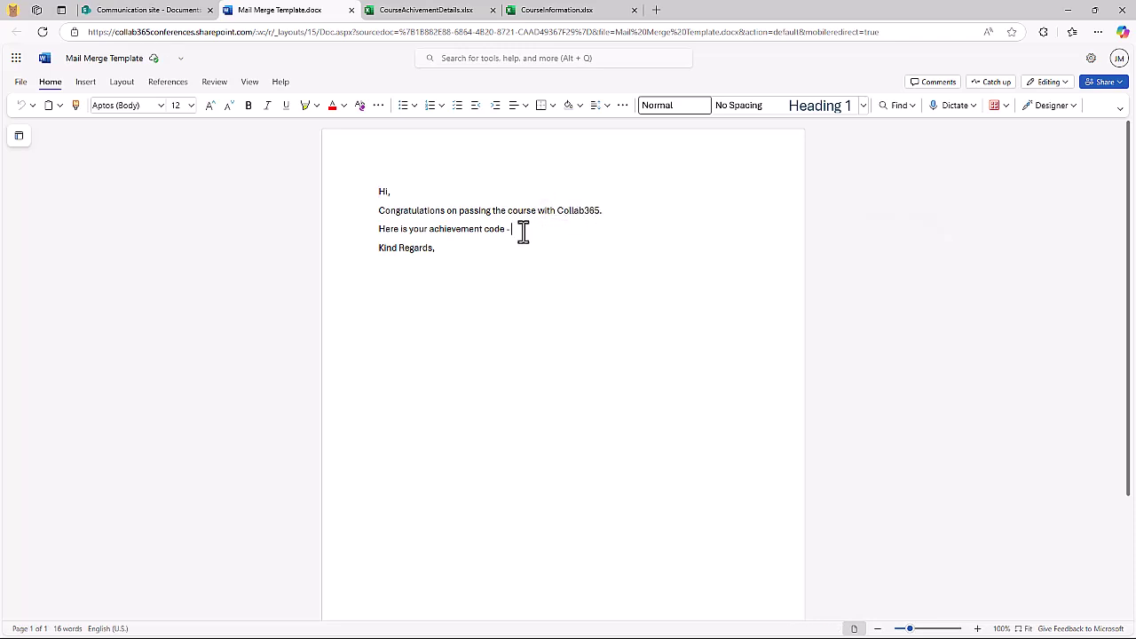
{"action": "left_click", "coordinate": [451, 11]}
{"action": "left_click", "coordinate": [372, 309]}
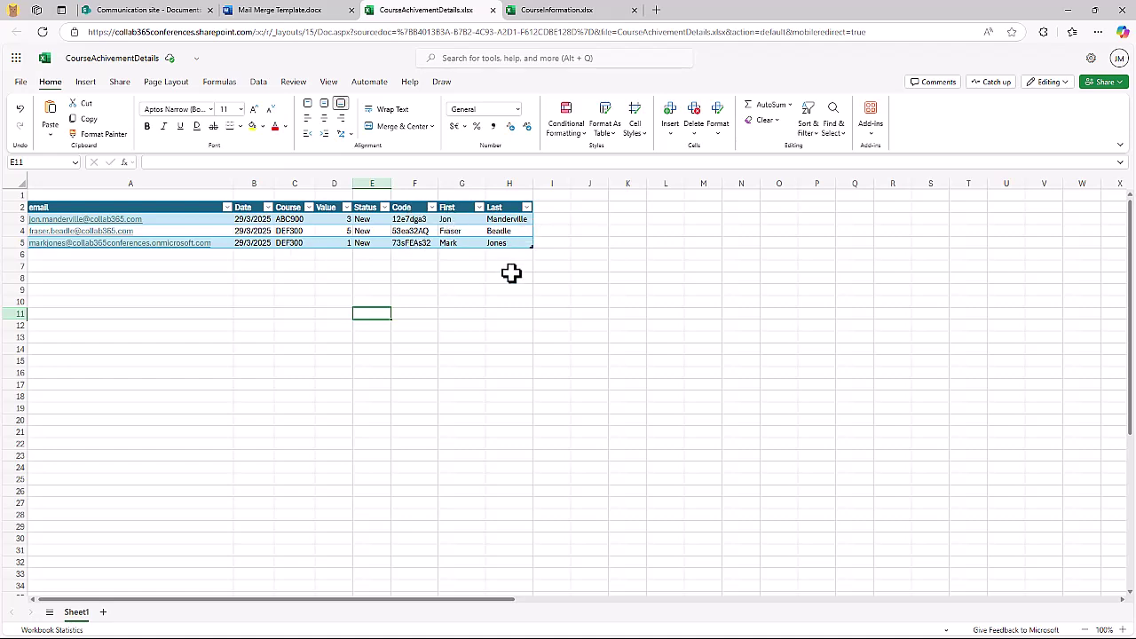
- Return to the Mail Merge Template and start the Step-by-Step Mail Merge Wizard with E-mail messages as the document type
{"action": "left_click", "coordinate": [279, 10]}
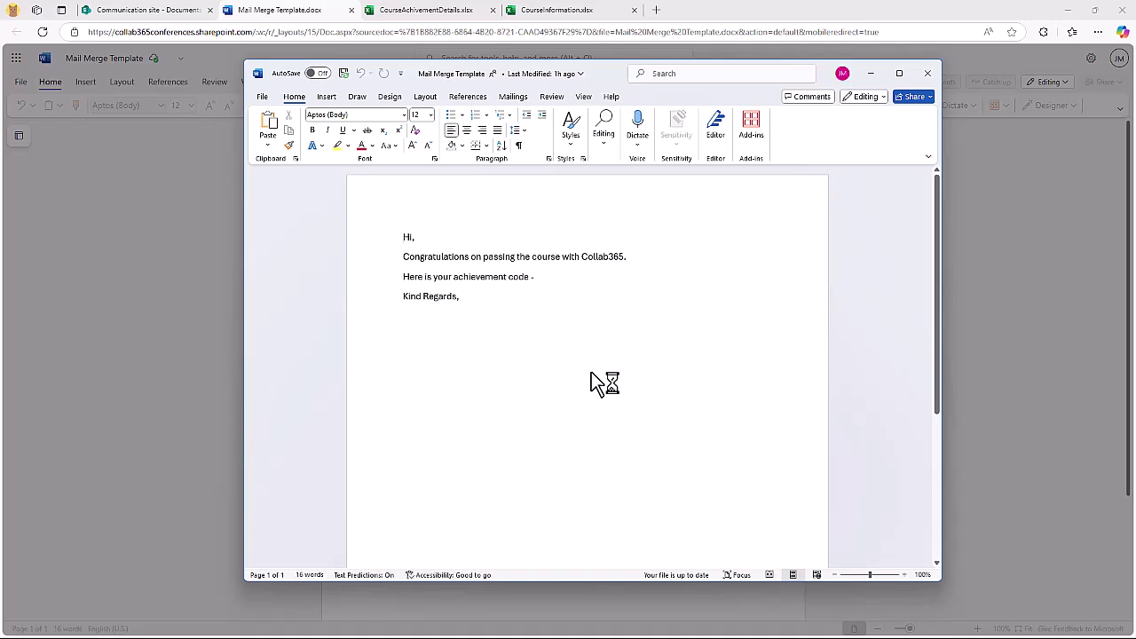
{"action": "left_click", "coordinate": [518, 98]}
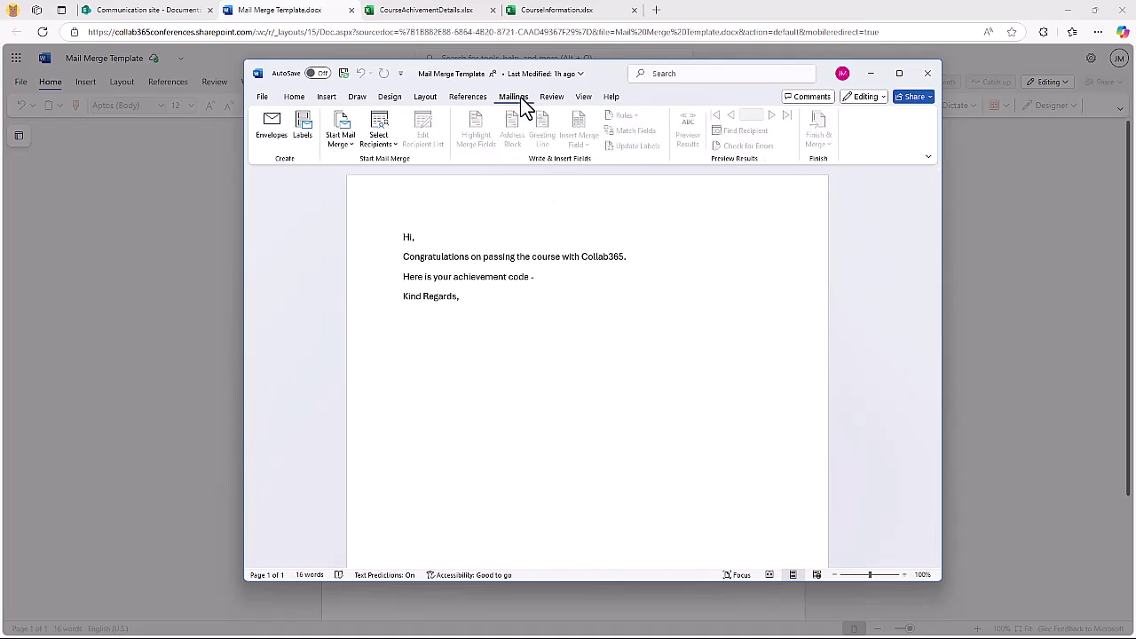
{"action": "left_click", "coordinate": [352, 149]}
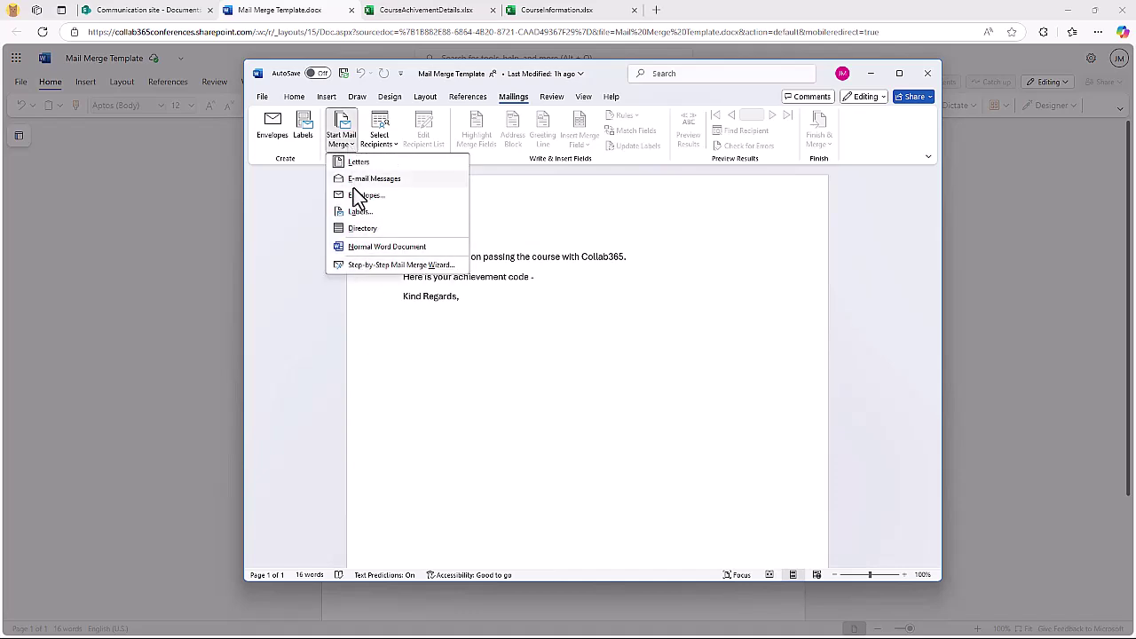
{"action": "left_click", "coordinate": [381, 265]}
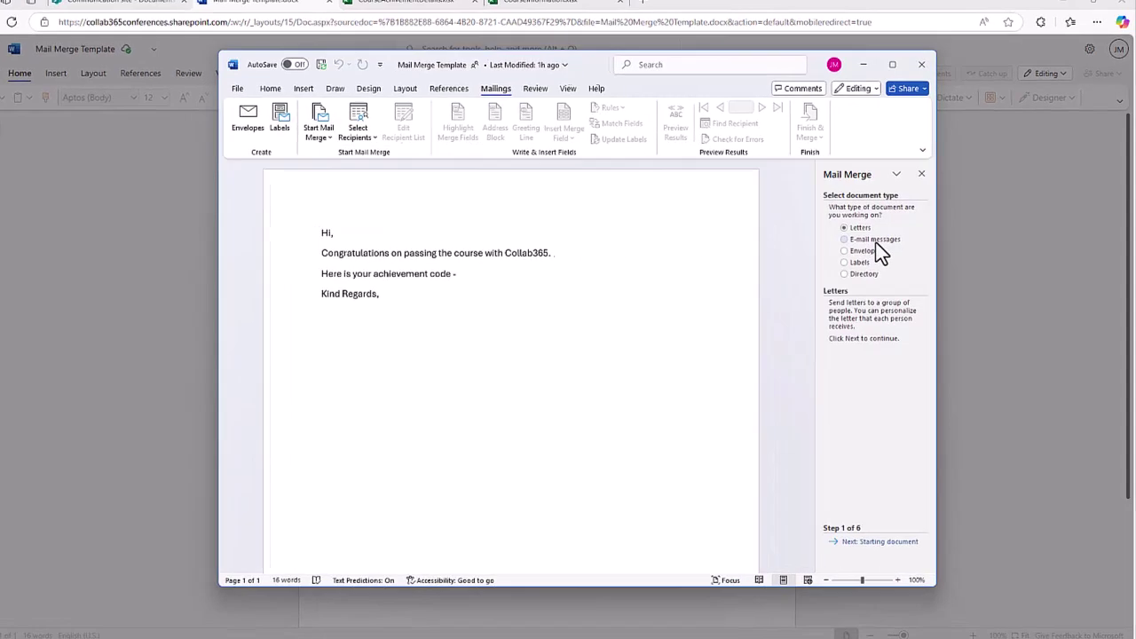
{"action": "left_click", "coordinate": [874, 239]}
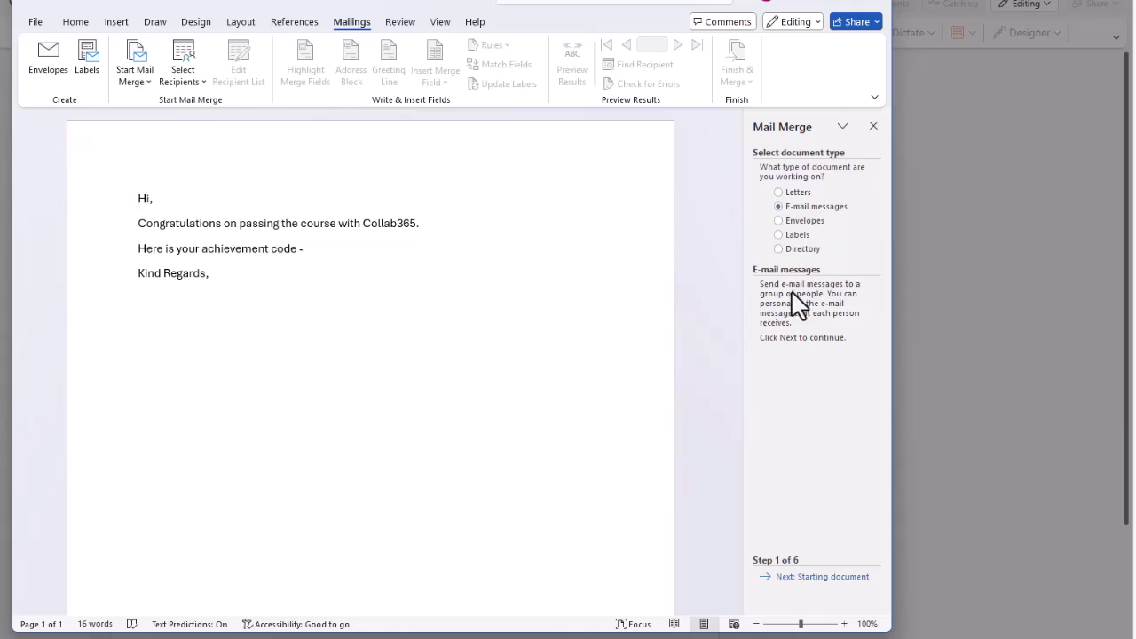
{"action": "left_click", "coordinate": [824, 578]}
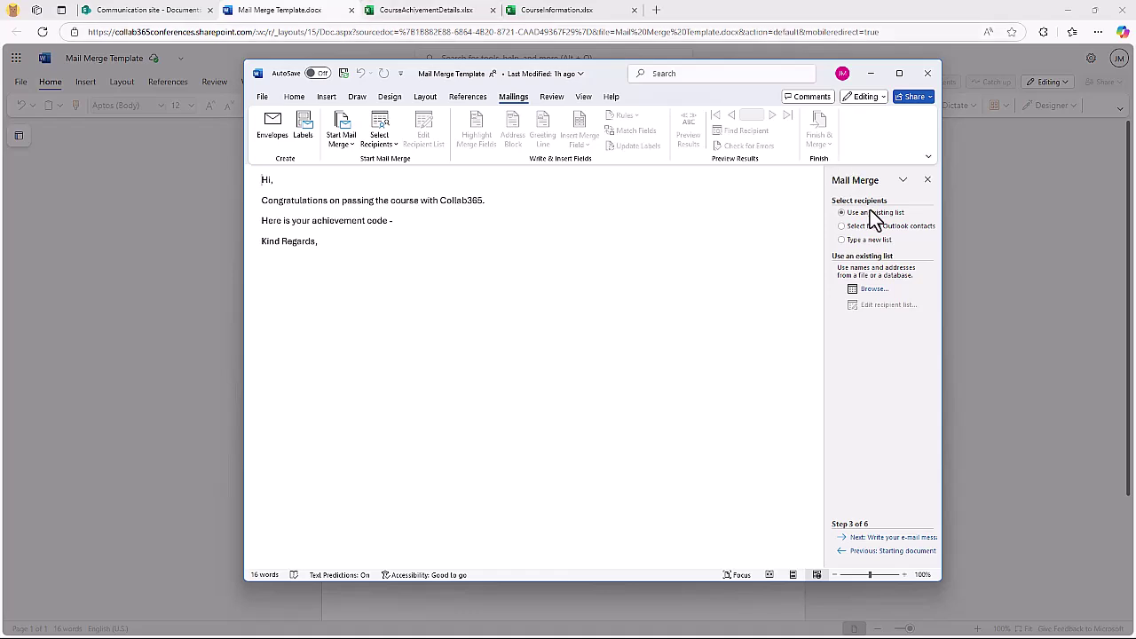
- Use Sheet1$ of the existing CourseAchivementDetails file as the recipient list, with column headers in the first row and all recipients included
{"action": "left_click", "coordinate": [886, 293]}
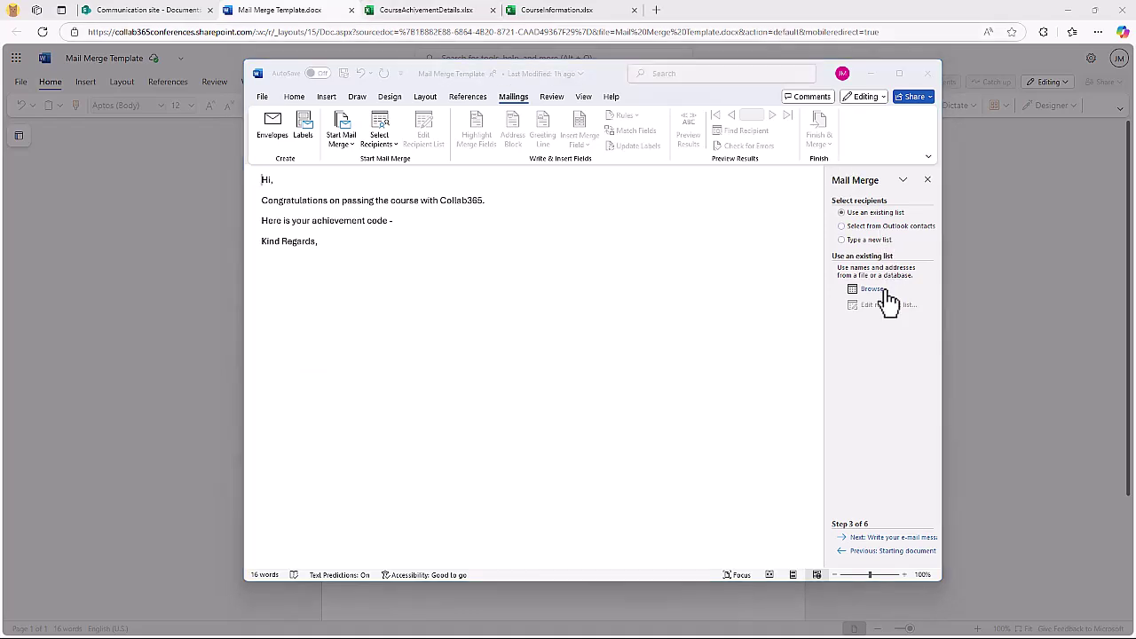
{"action": "left_click", "coordinate": [400, 171]}
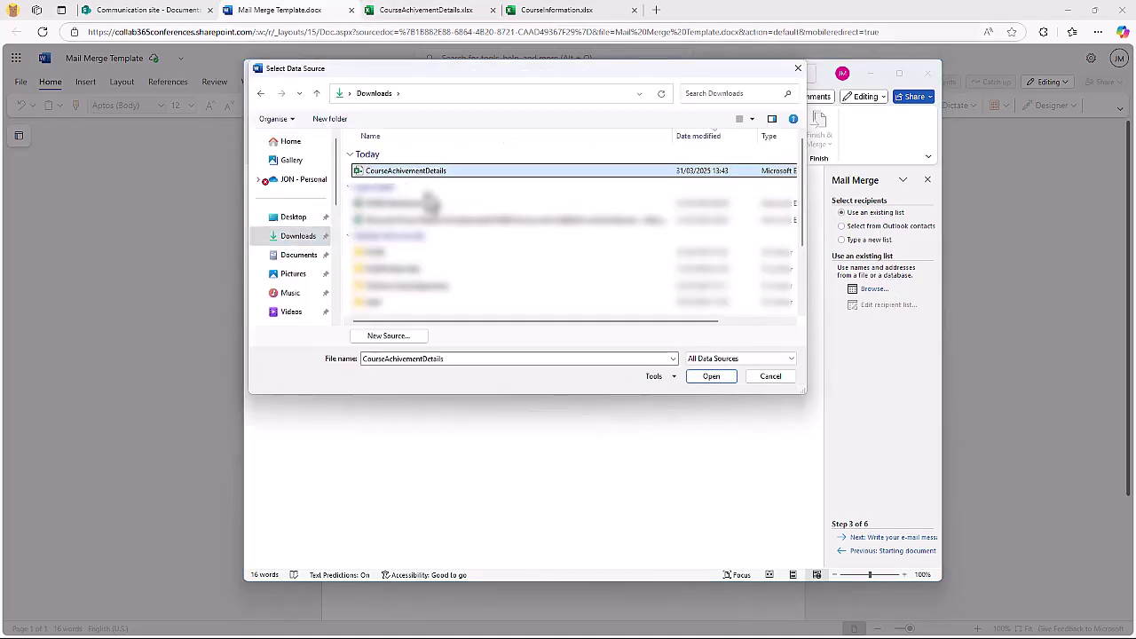
{"action": "left_click", "coordinate": [711, 377]}
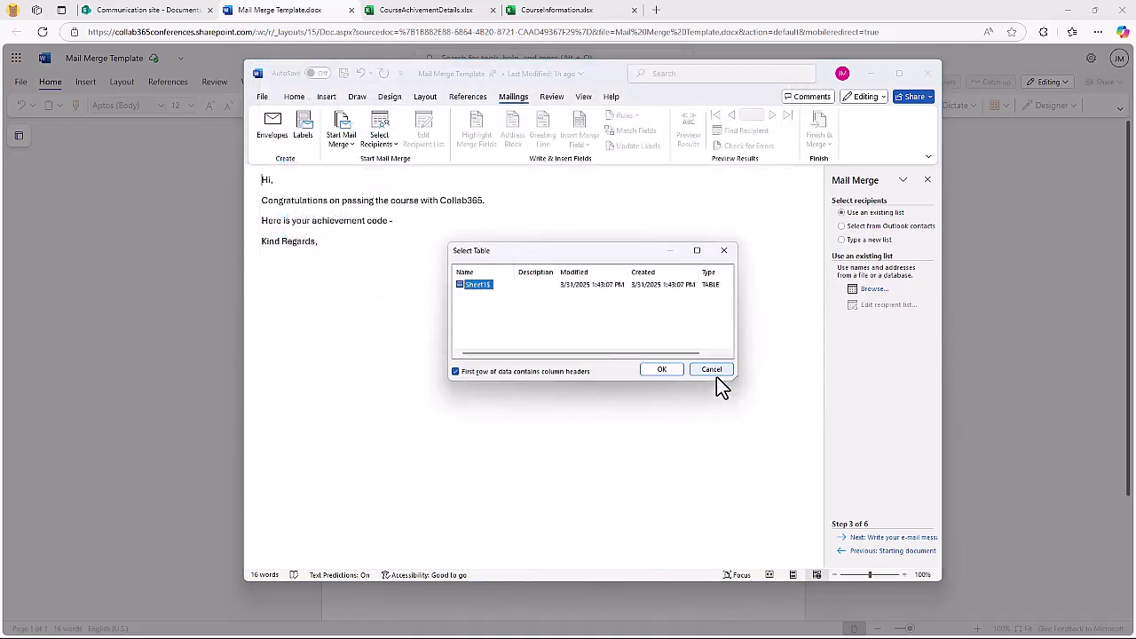
{"action": "left_click", "coordinate": [662, 370]}
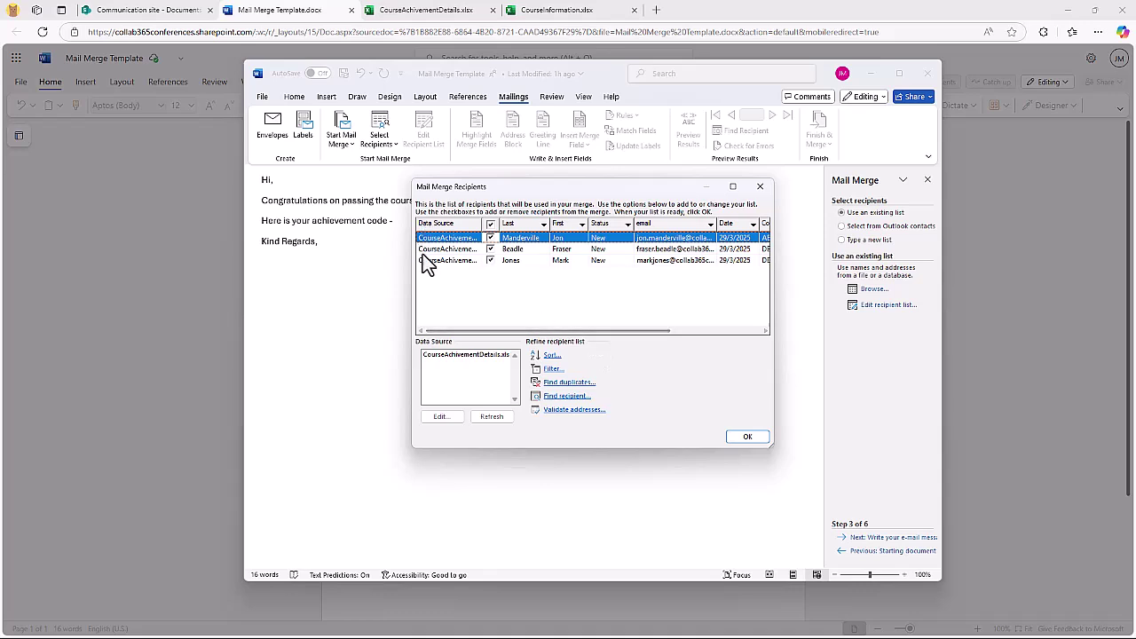
{"action": "left_click_drag", "start_coordinate": [489, 329], "coordinate": [444, 348]}
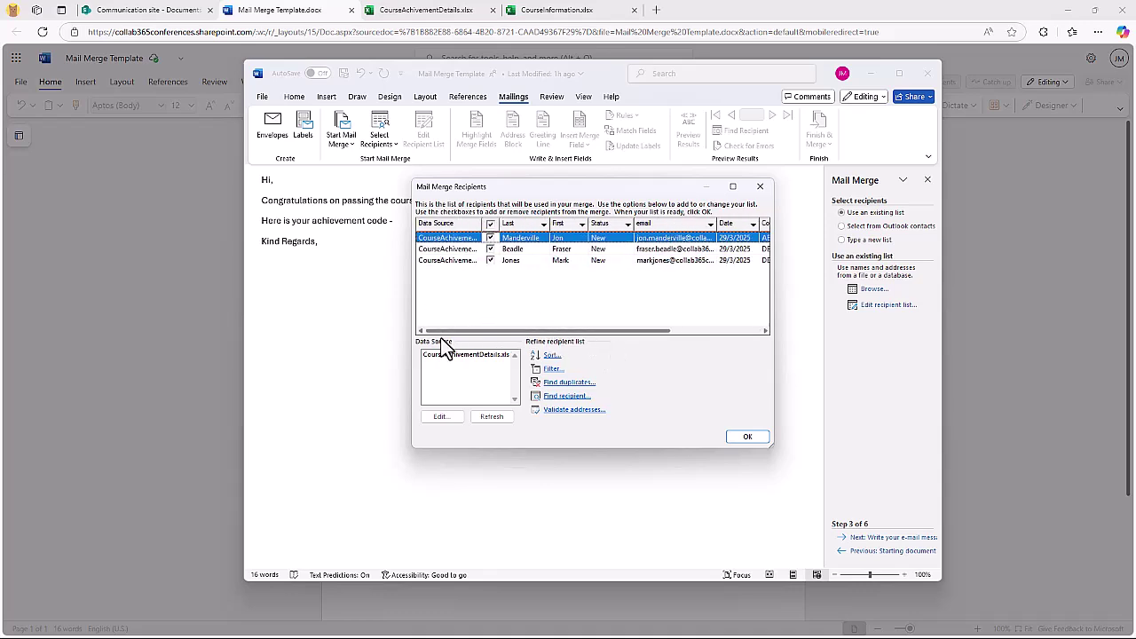
{"action": "left_click", "coordinate": [755, 436]}
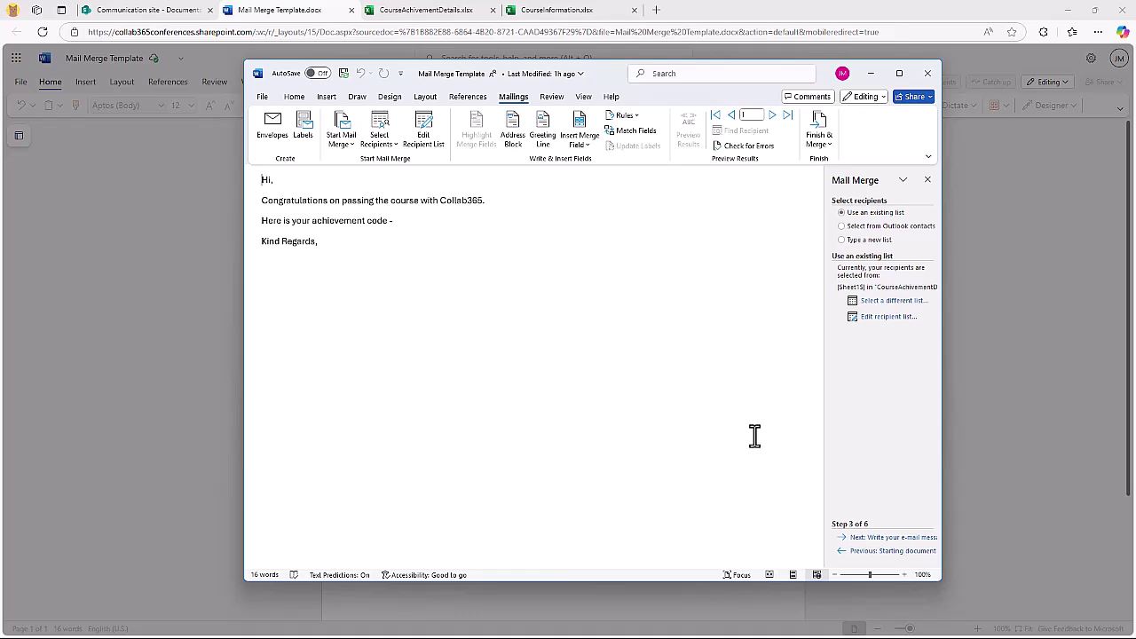
- Insert the First merge field after "Hi" in place of the comma and the Code merge field after "Here is your achievement code -"
{"action": "left_click", "coordinate": [891, 540]}
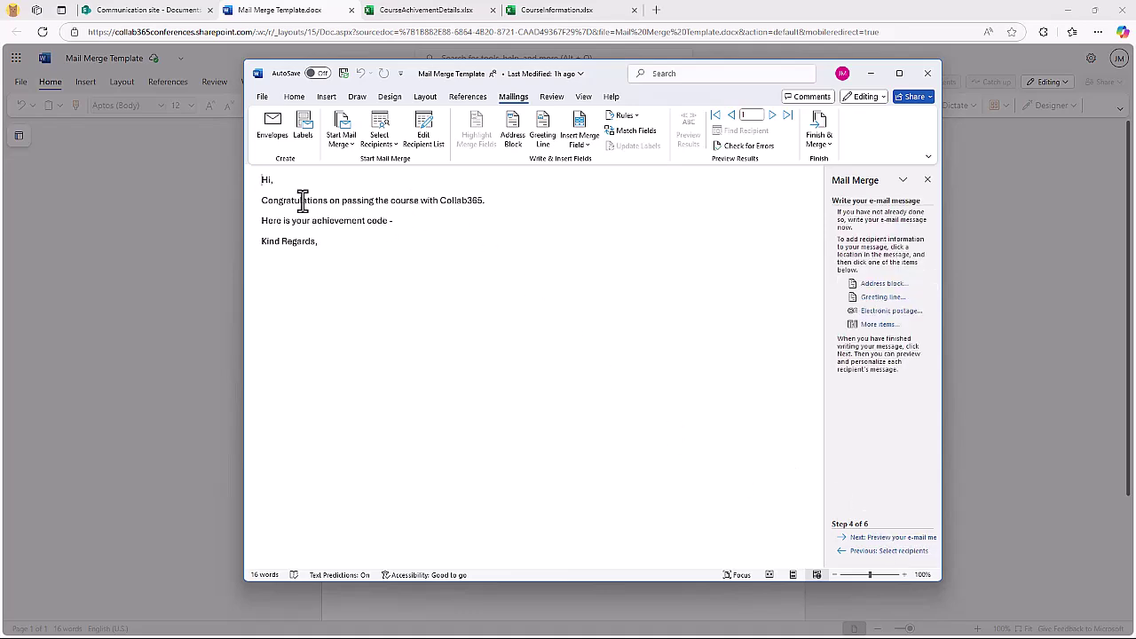
{"action": "left_click", "coordinate": [874, 325]}
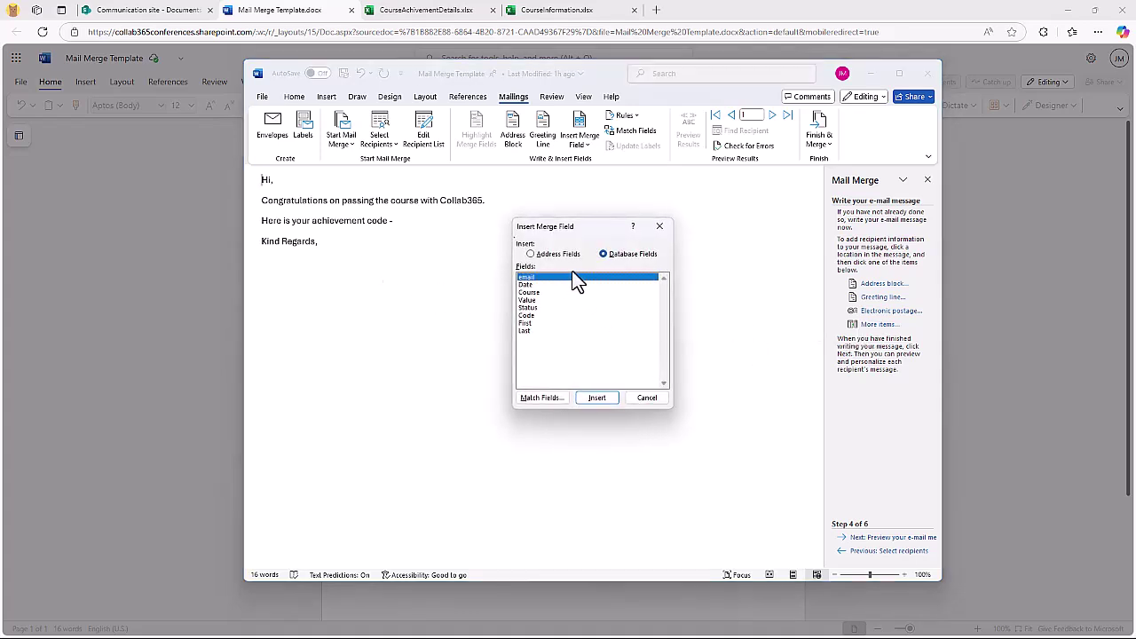
{"action": "left_click", "coordinate": [289, 181]}
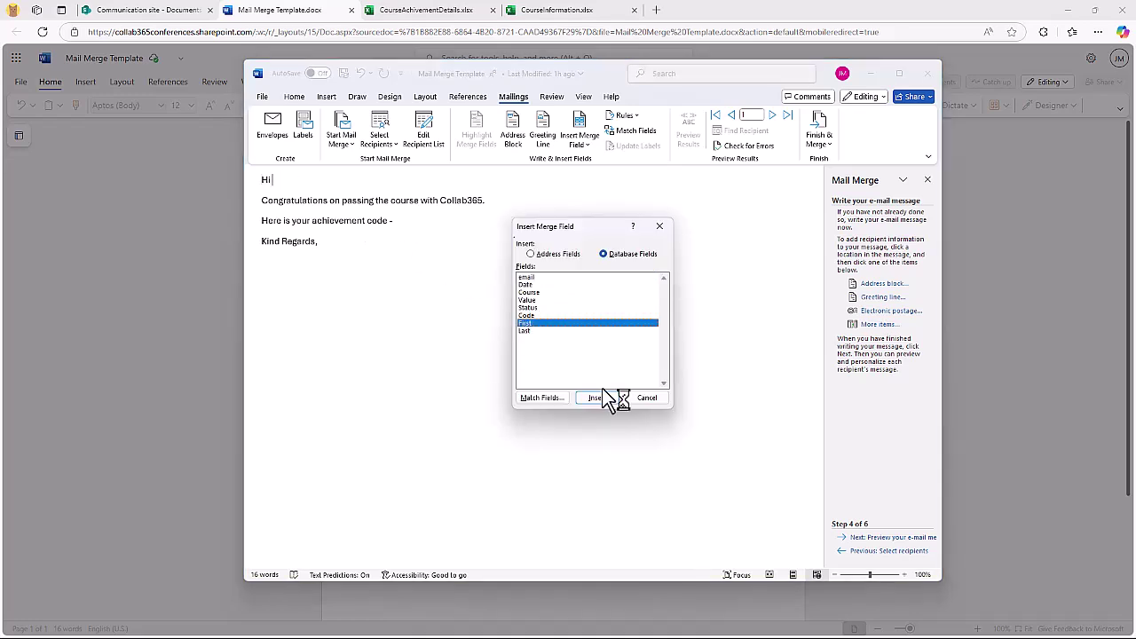
{"action": "left_click", "coordinate": [597, 397]}
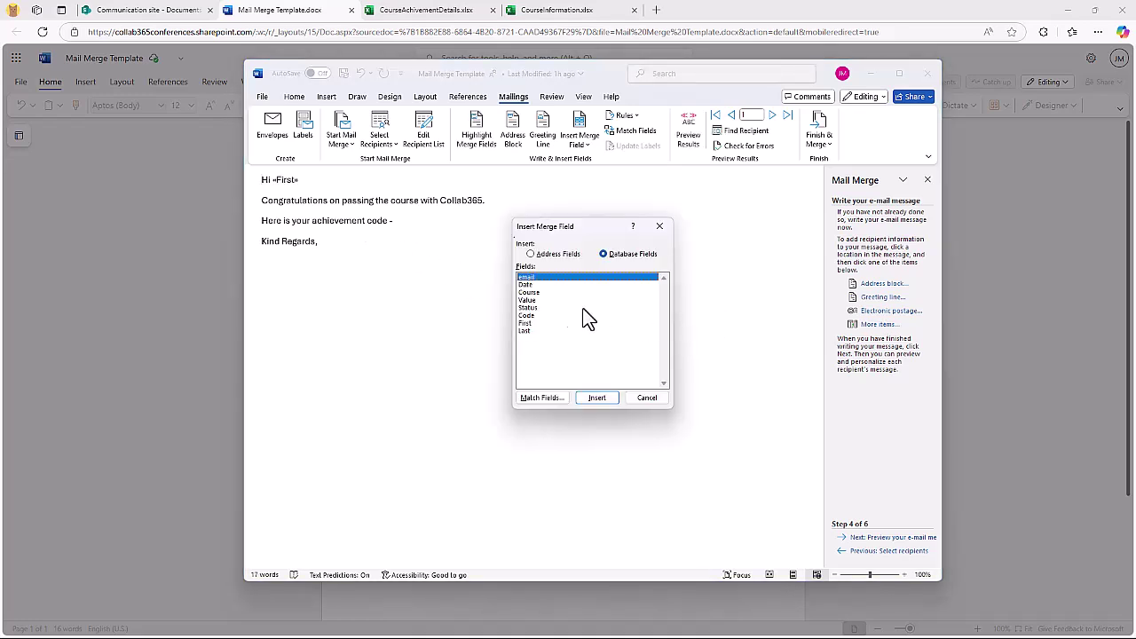
{"action": "left_click", "coordinate": [532, 316]}
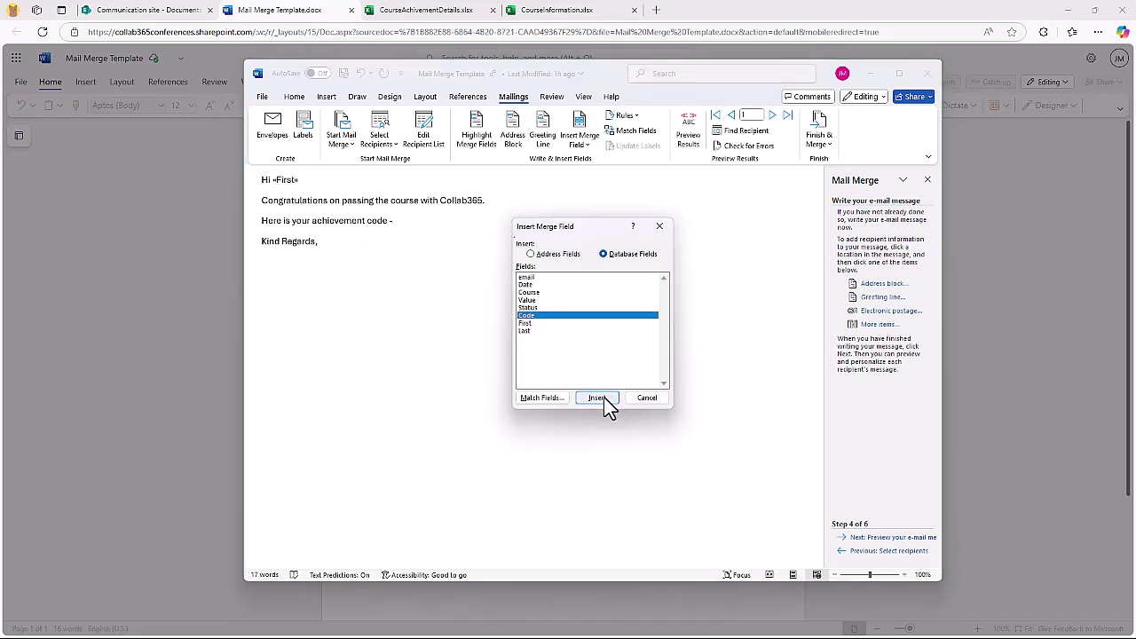
{"action": "left_click", "coordinate": [603, 399]}
{"action": "left_click", "coordinate": [647, 401]}
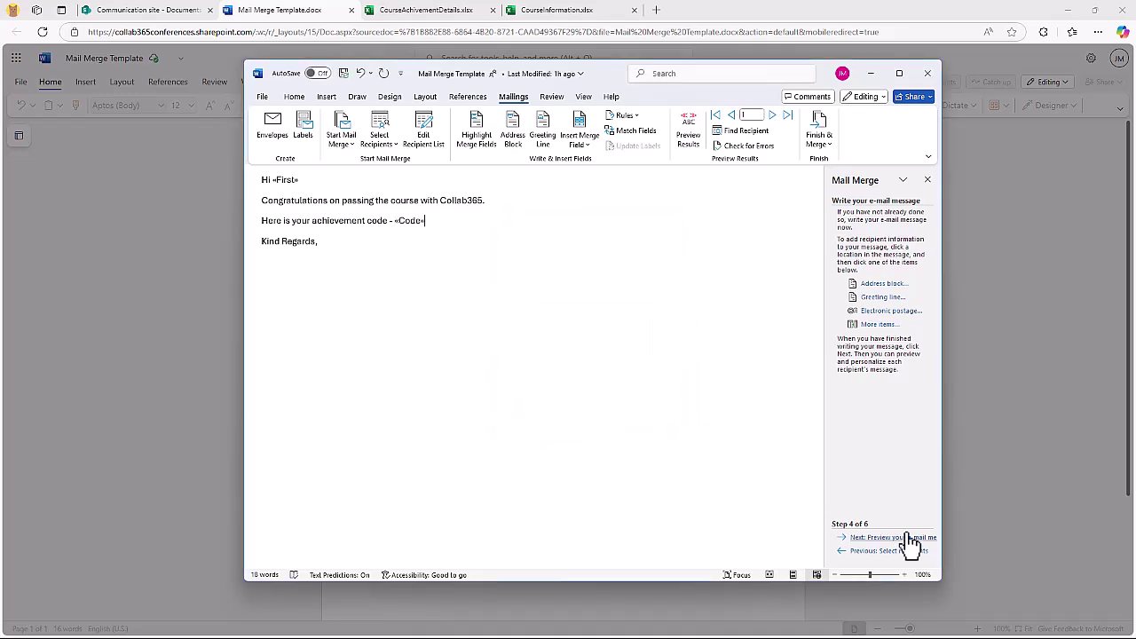
- Preview the merged e-mail messages from the first through the third recipient
{"action": "left_click", "coordinate": [909, 538]}
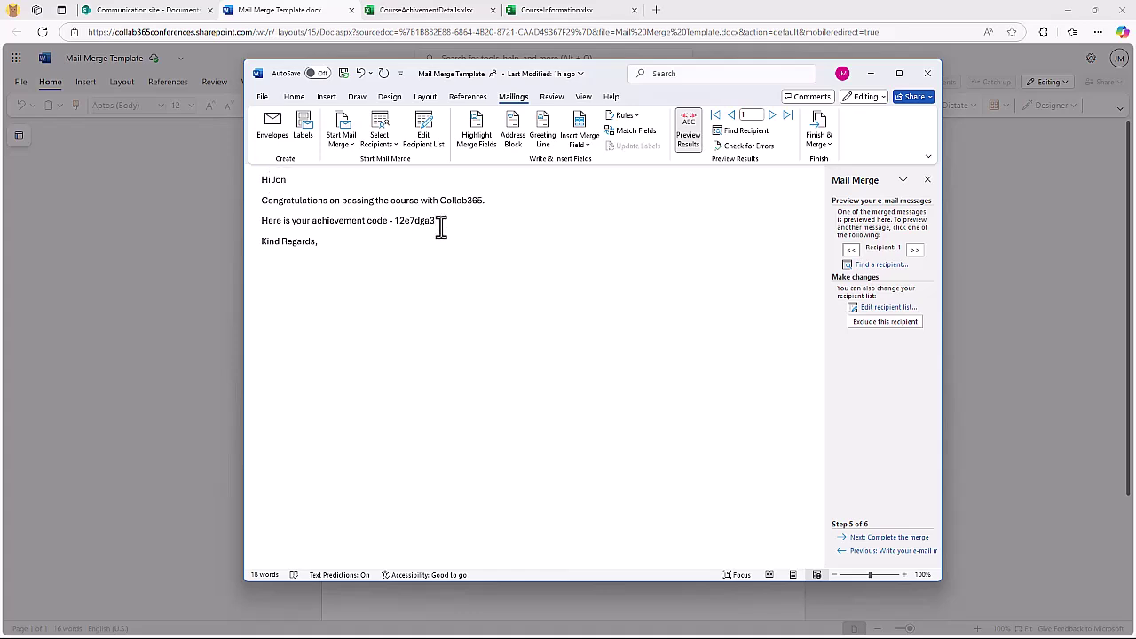
{"action": "left_click", "coordinate": [915, 253]}
{"action": "left_click", "coordinate": [915, 252]}
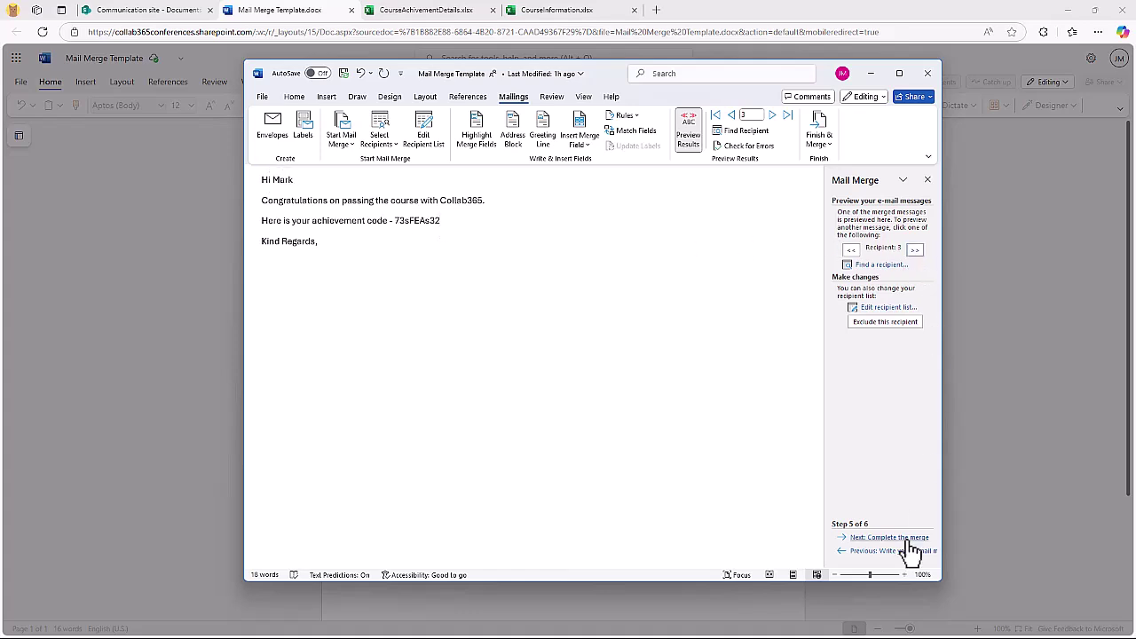
- Complete the merge to e-mail for all records, with the subject line "Your Collab365 Achievement" and HTML format
{"action": "left_click", "coordinate": [904, 538]}
{"action": "left_click", "coordinate": [888, 255]}
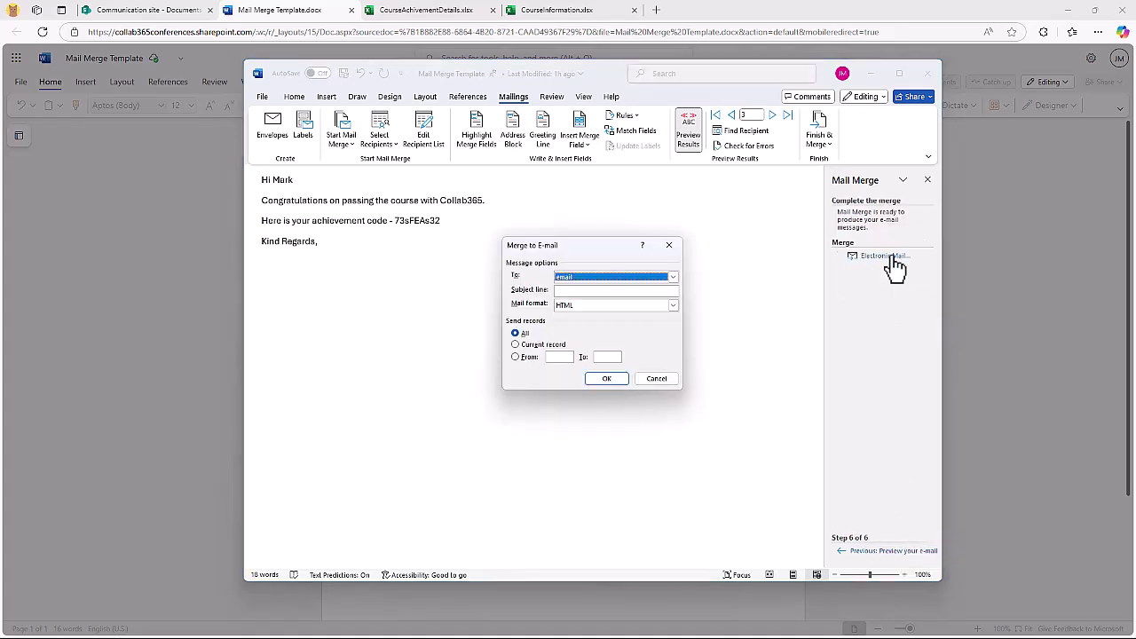
{"action": "left_click", "coordinate": [581, 289]}
{"action": "type", "text": "Your Collab365 Achieve"}
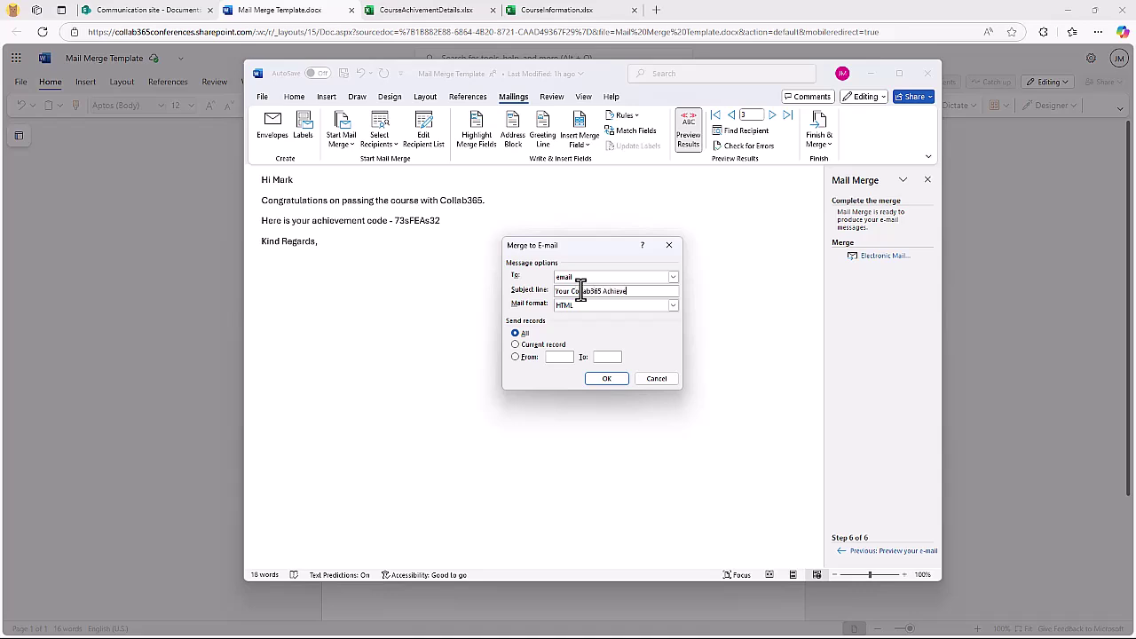
{"action": "type", "text": "ment"}
{"action": "left_click", "coordinate": [607, 378]}
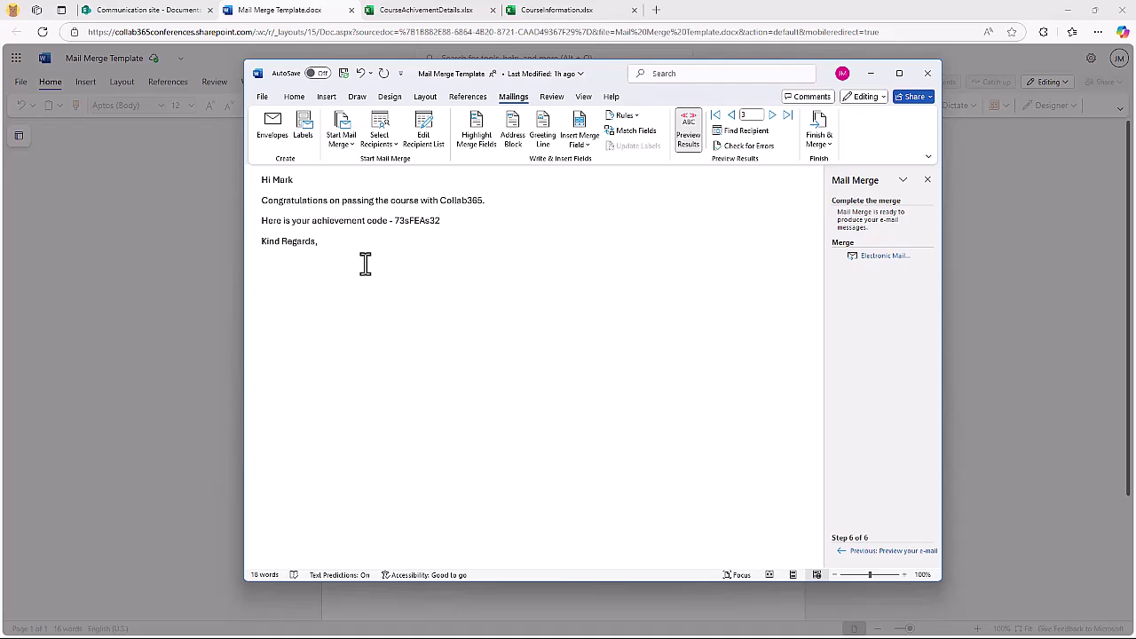
- Examine the course codes and course details in the CourseInformation workbook
{"action": "left_click", "coordinate": [559, 10]}
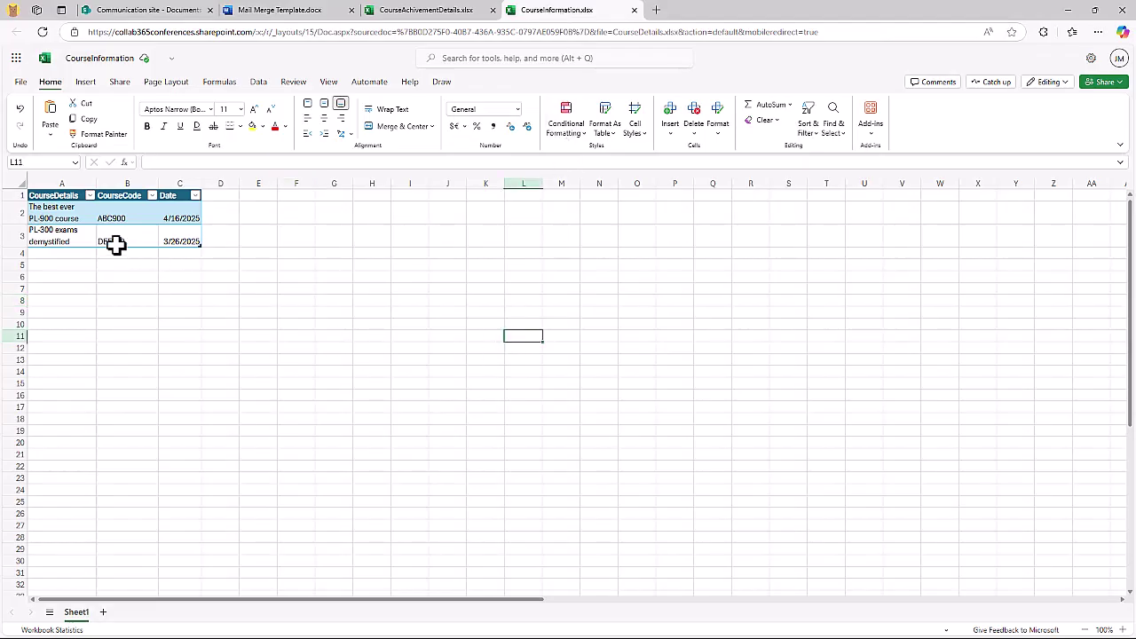
{"action": "left_click_drag", "start_coordinate": [119, 211], "coordinate": [116, 240]}
{"action": "left_click_drag", "start_coordinate": [59, 213], "coordinate": [51, 235]}
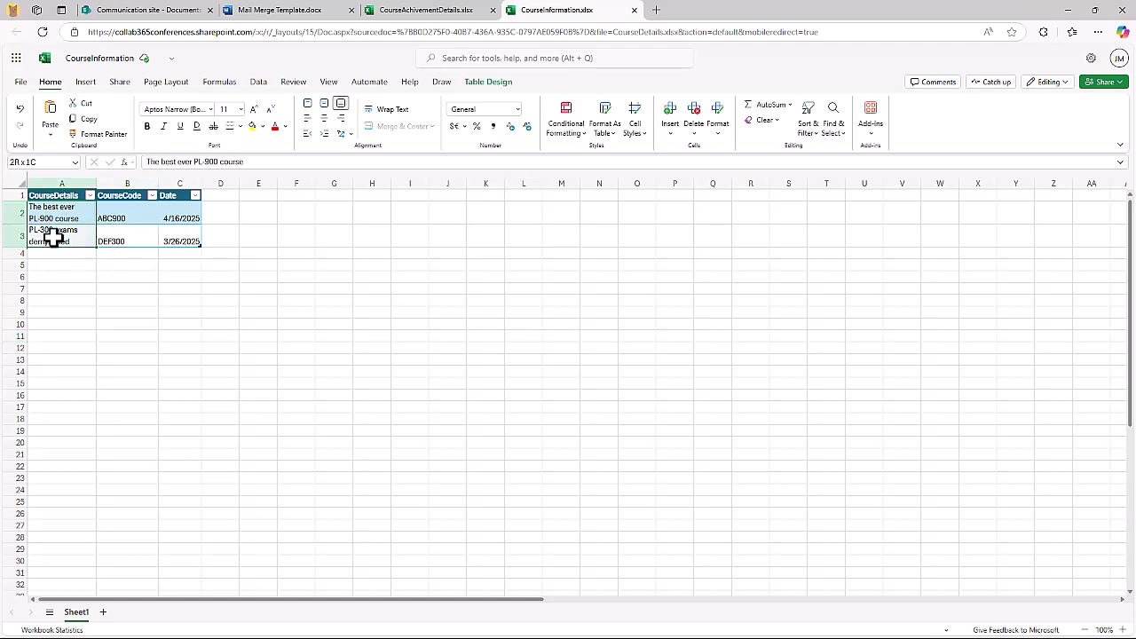
- Look at the options for creating or downloading a copy of the CourseAchivementDetails workbook
{"action": "left_click", "coordinate": [442, 12]}
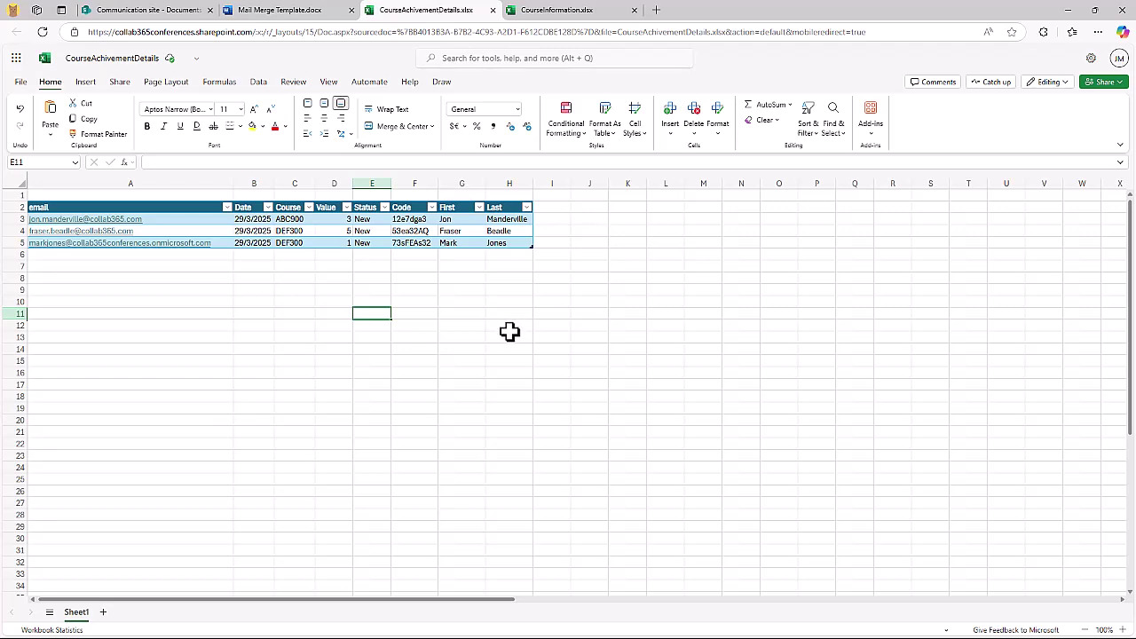
{"action": "left_click", "coordinate": [21, 81]}
{"action": "mouse_move", "coordinate": [139, 190]}
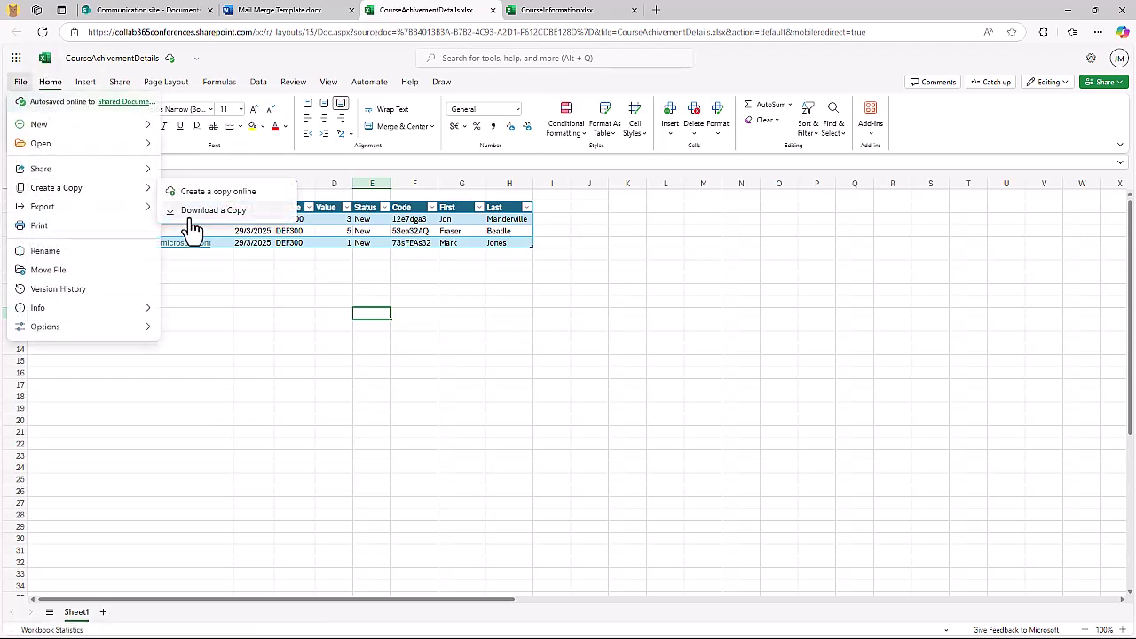
{"action": "left_click", "coordinate": [455, 367]}
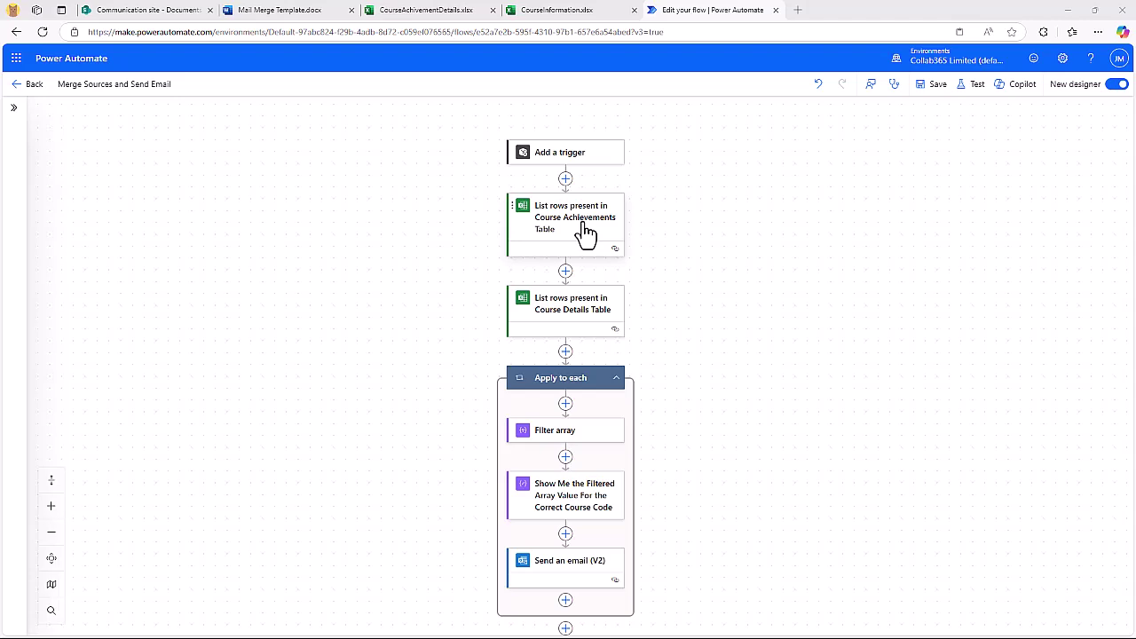
- Add the "Manually trigger a flow" trigger to the Merge Sources and Send Email flow
{"action": "left_click", "coordinate": [577, 154]}
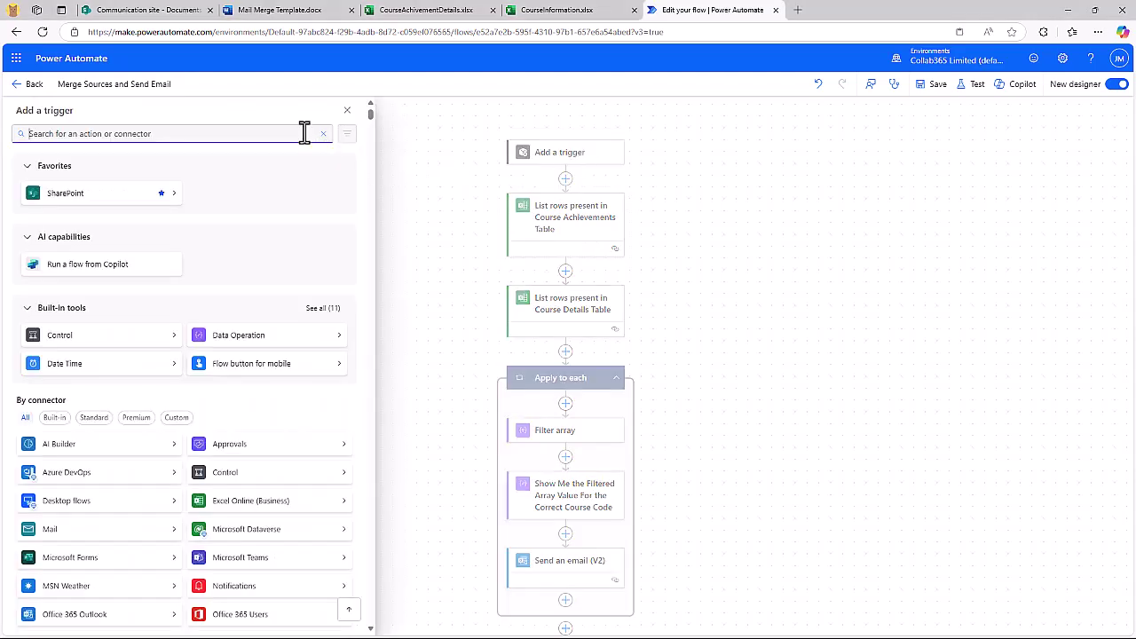
{"action": "type", "text": "manual"}
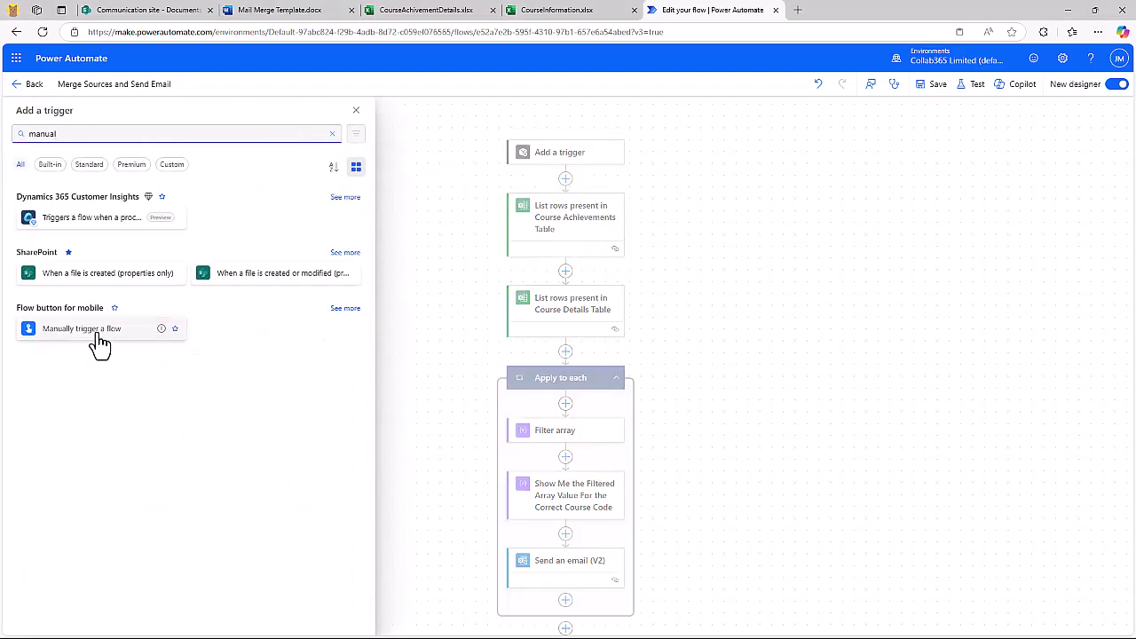
{"action": "left_click", "coordinate": [97, 340]}
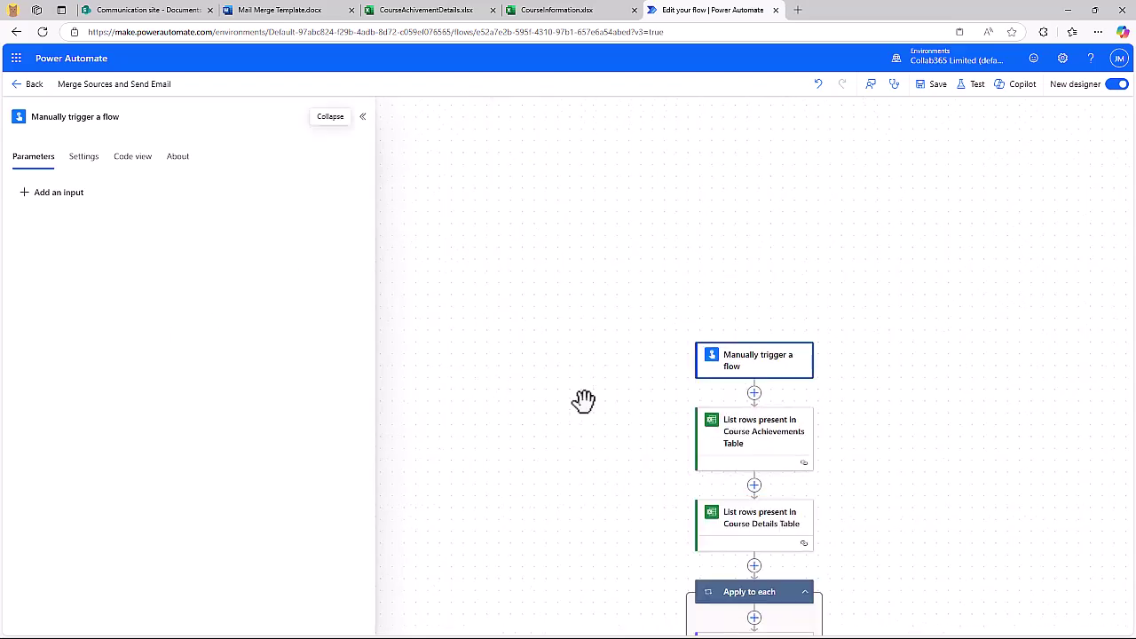
{"action": "left_click_drag", "start_coordinate": [607, 429], "coordinate": [479, 298]}
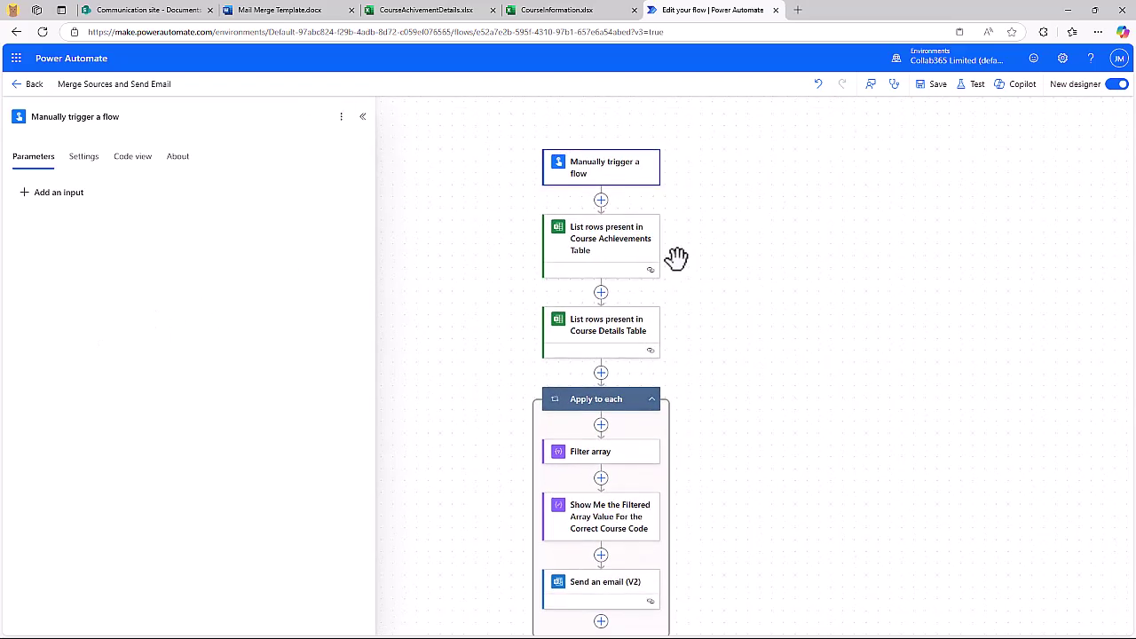
- Review the records in the CourseAchivementDetails workbook and the files in the SharePoint Documents library, and return to the flow
{"action": "left_click", "coordinate": [430, 12]}
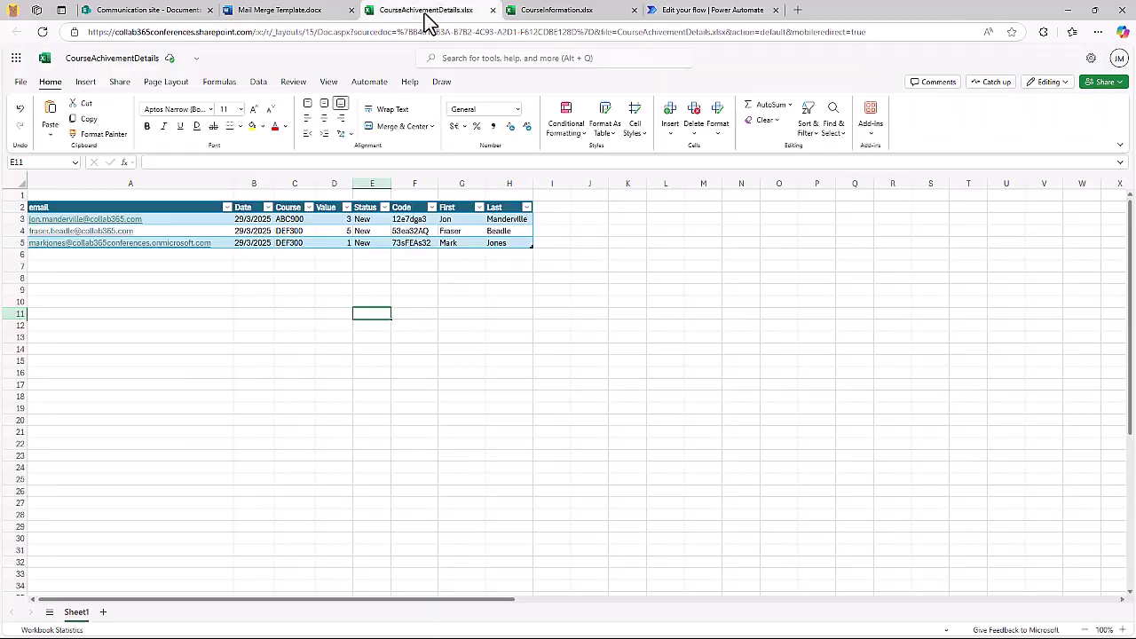
{"action": "left_click", "coordinate": [538, 345]}
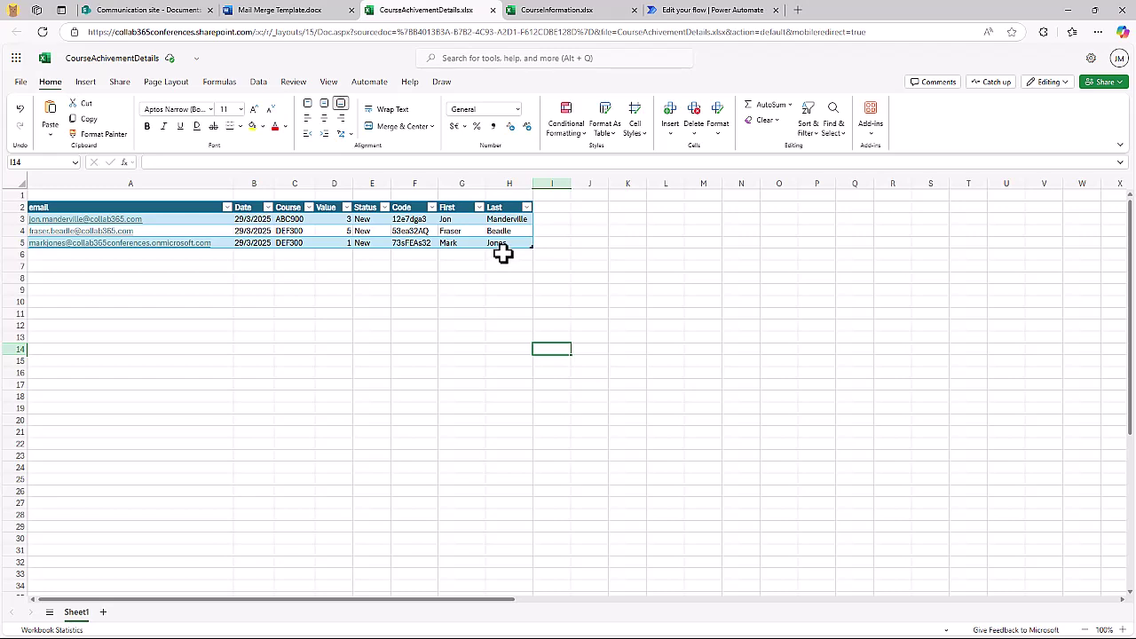
{"action": "key", "text": "ctrl+1"}
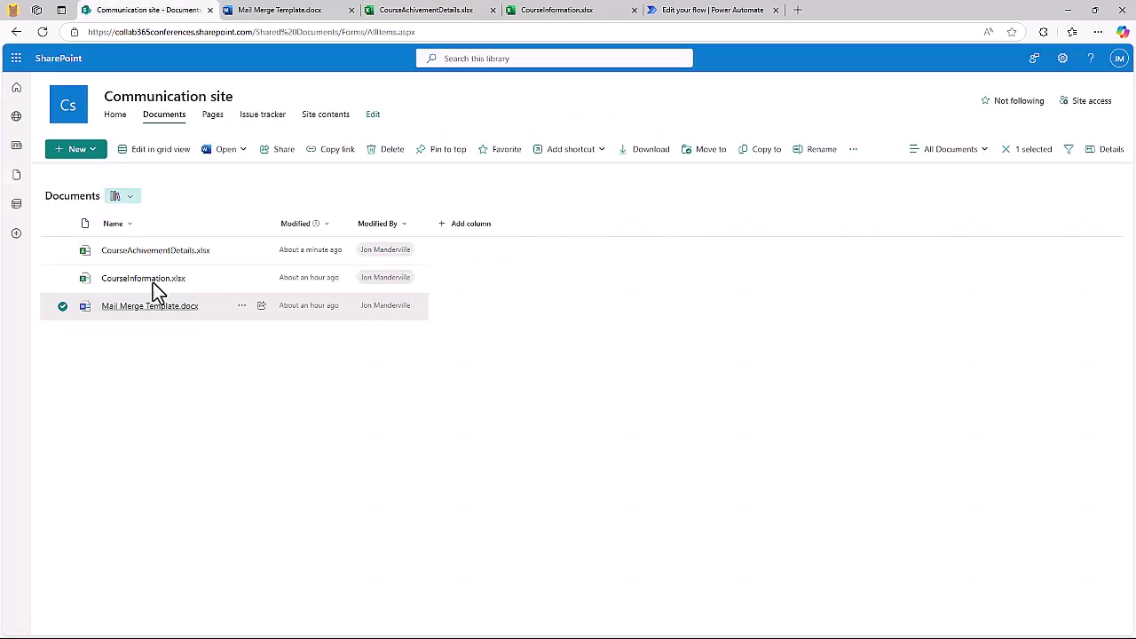
{"action": "key", "text": "ctrl+5"}
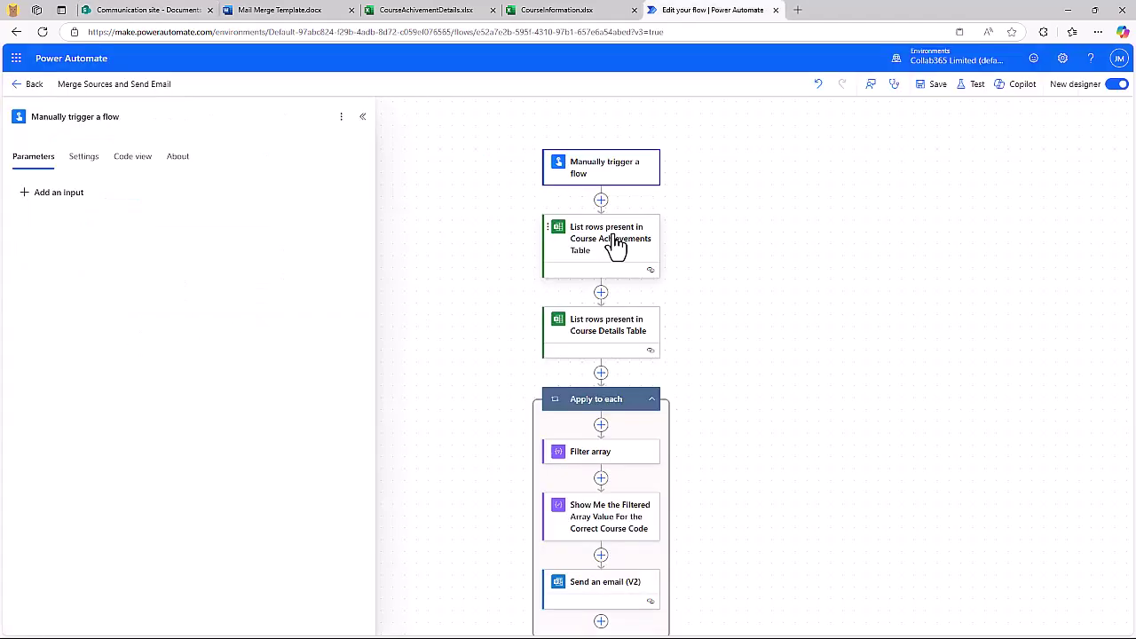
- Search the flow actions for "list rows in a table" and look through the full set of Excel Online (Business) actions
{"action": "left_click", "coordinate": [602, 202]}
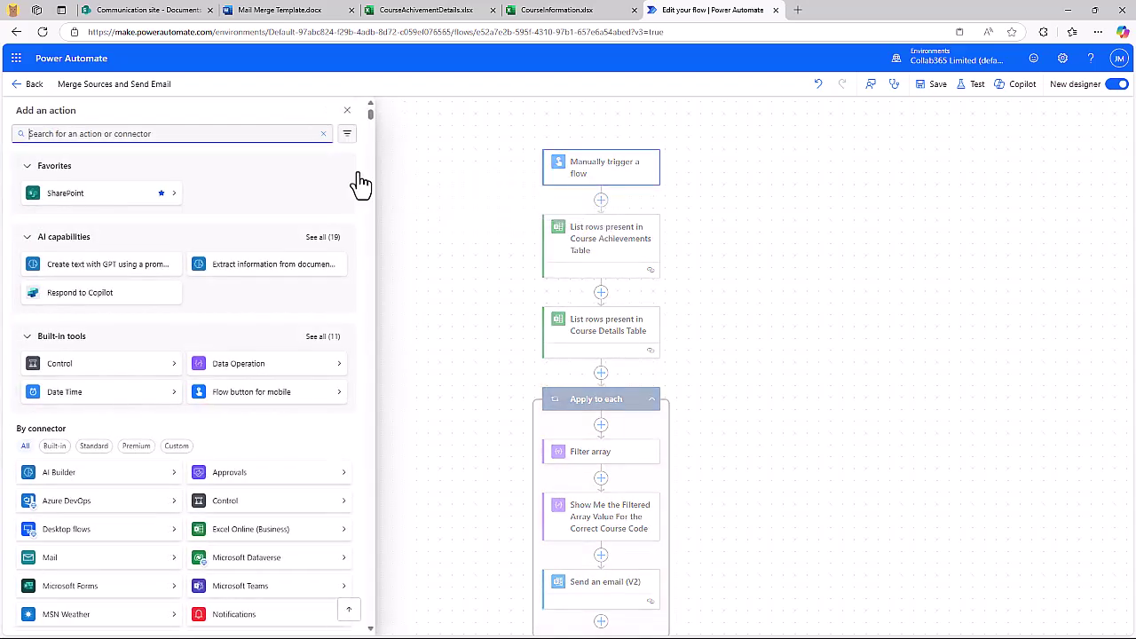
{"action": "type", "text": "list rows in a table"}
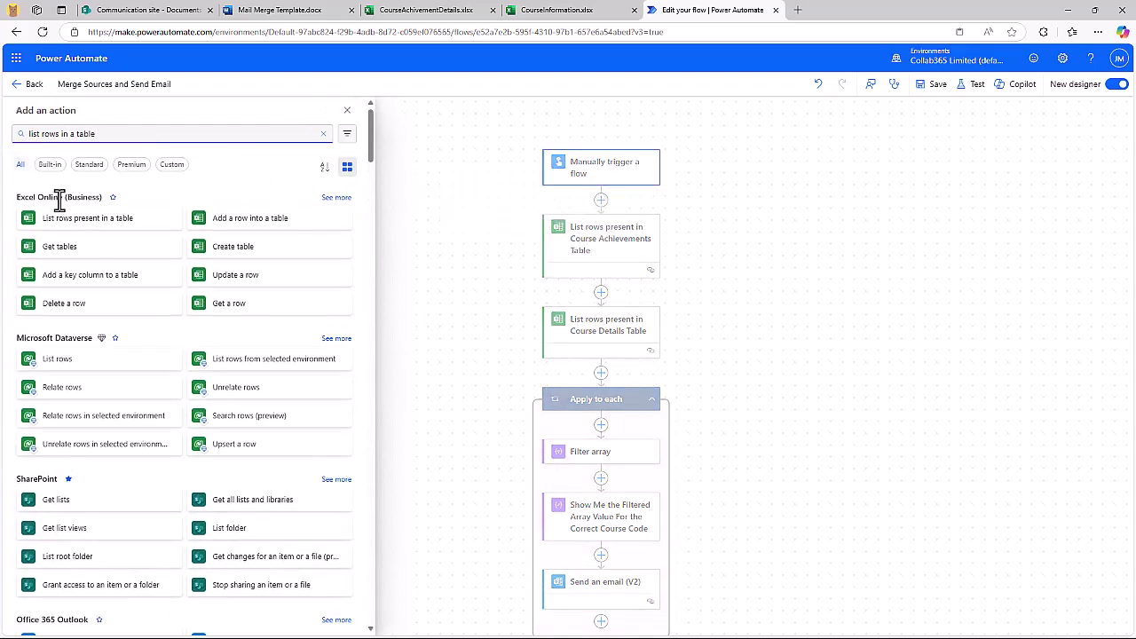
{"action": "left_click", "coordinate": [334, 199]}
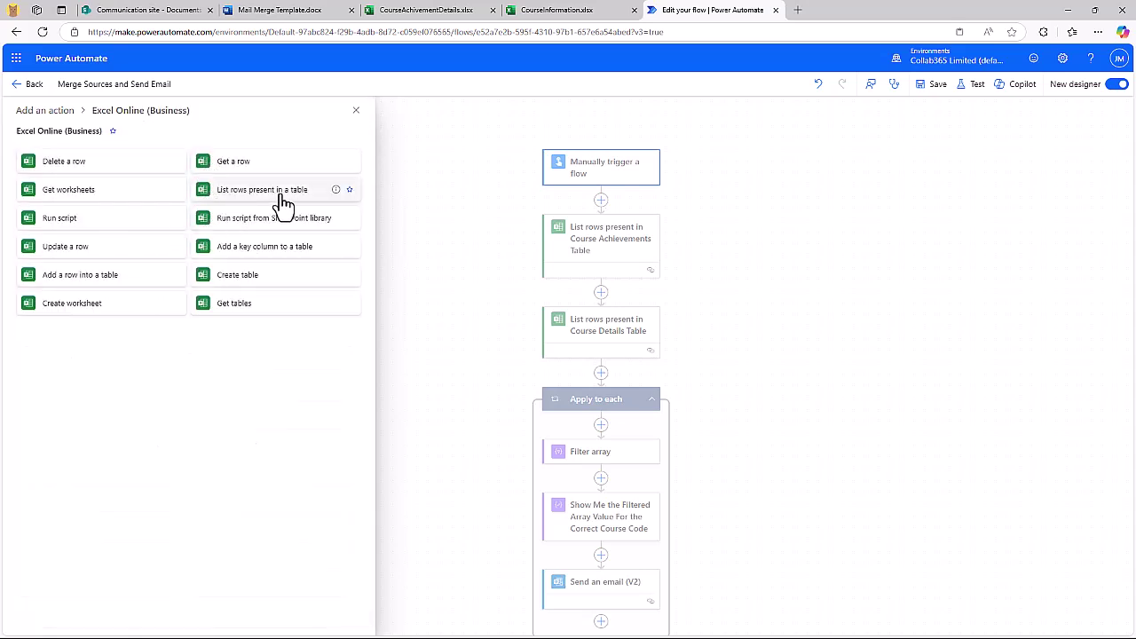
{"action": "left_click", "coordinate": [473, 218]}
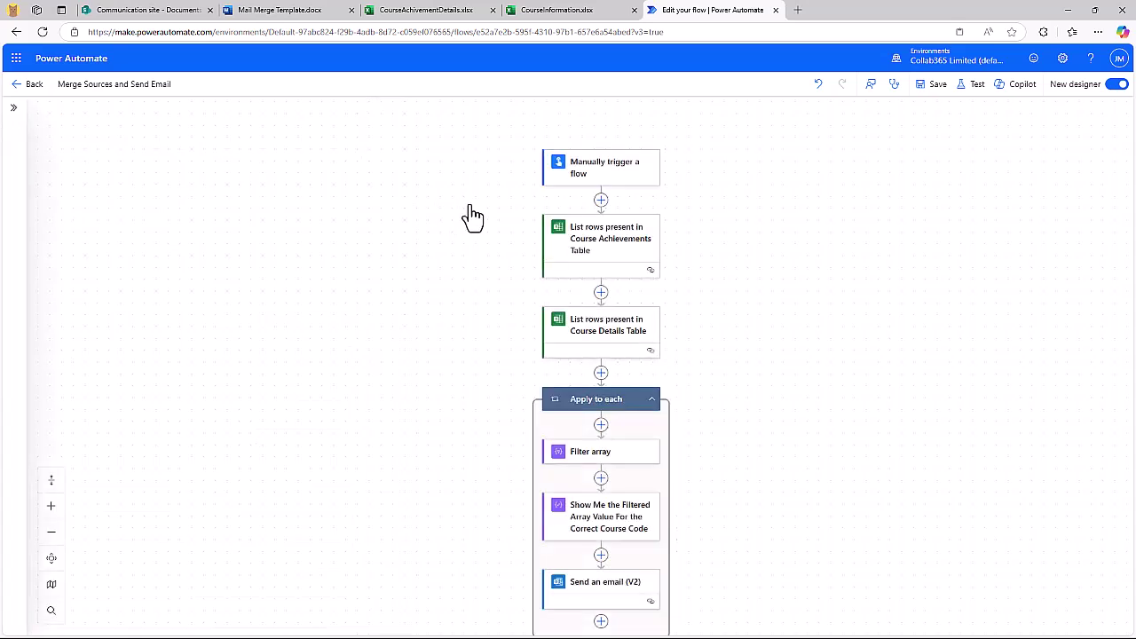
- Set the Course Achievements list-rows action to read the Achievements table from the CourseAchivementDetails.xlsx file
{"action": "left_click", "coordinate": [607, 259]}
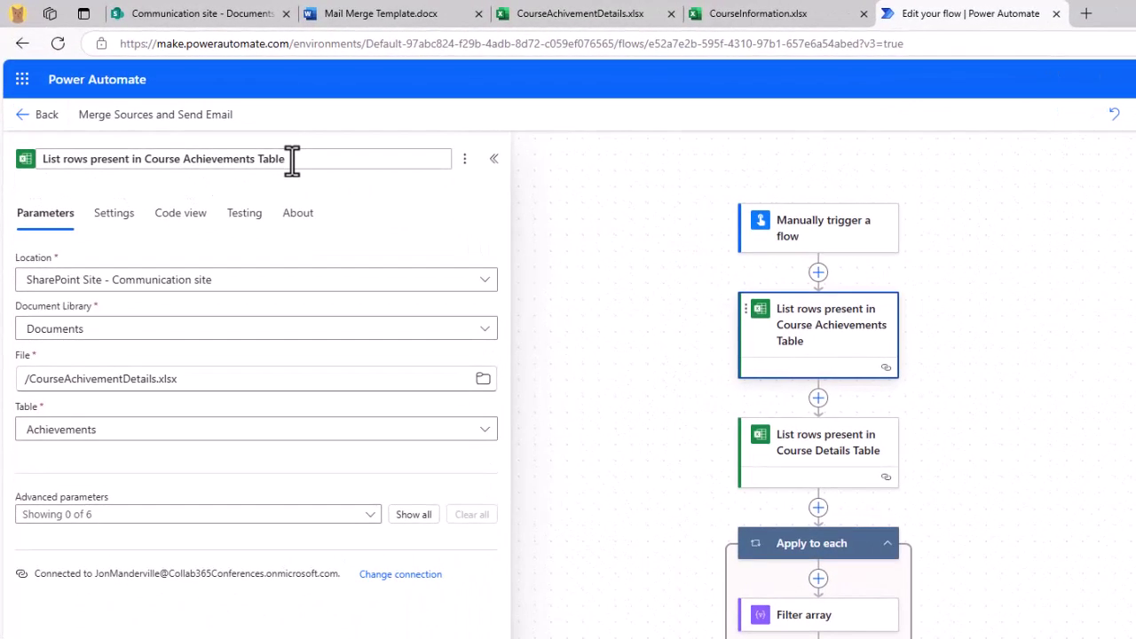
{"action": "left_click", "coordinate": [484, 380]}
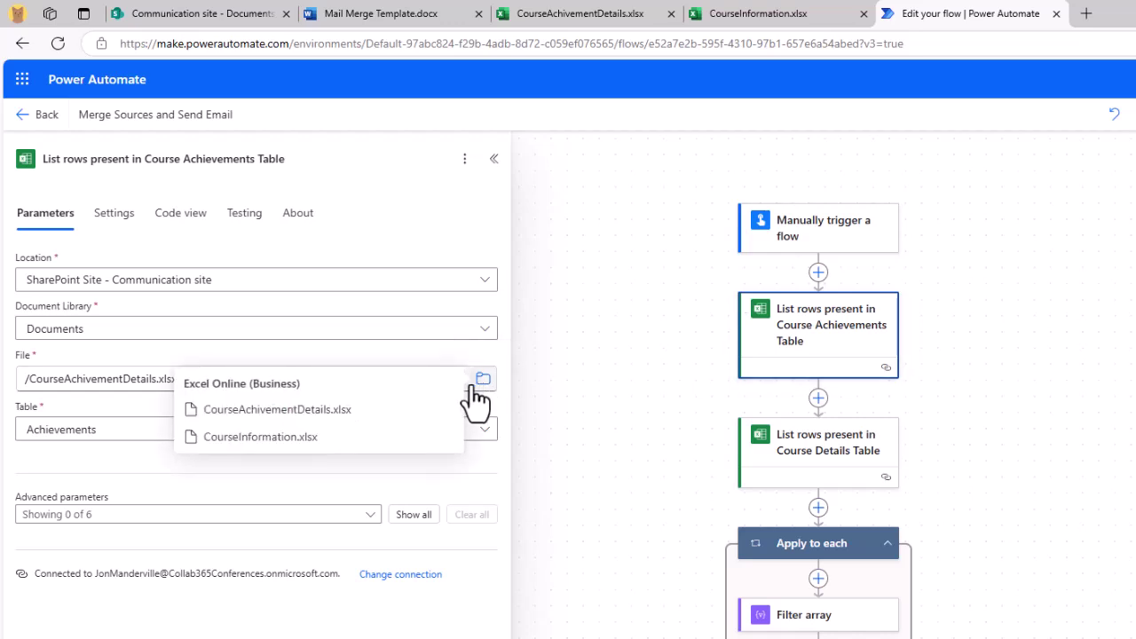
{"action": "left_click", "coordinate": [317, 413]}
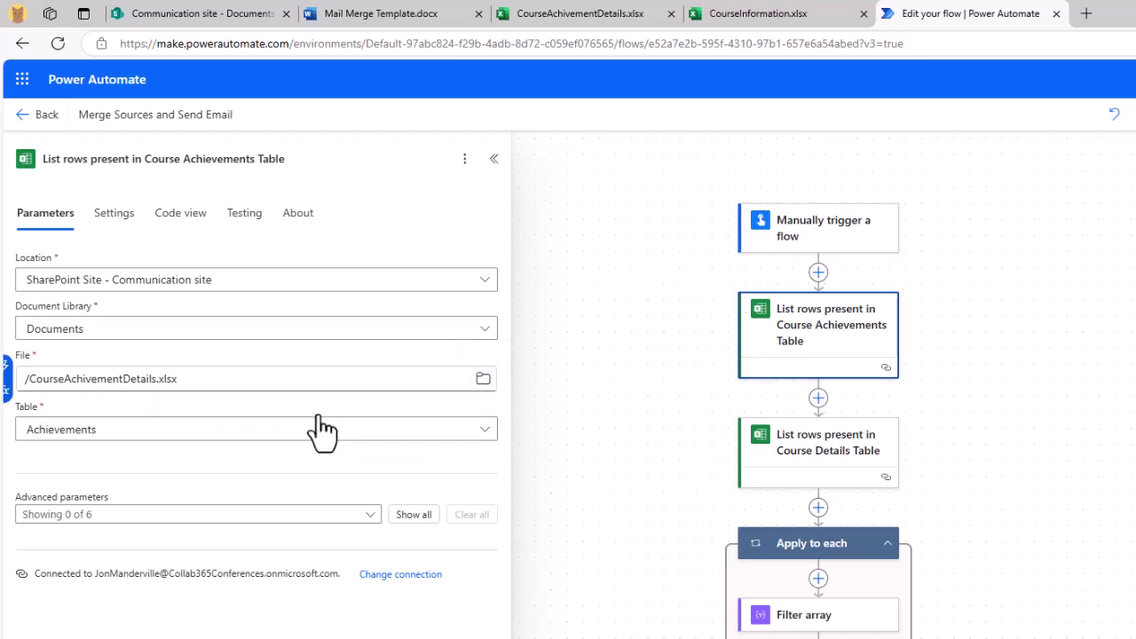
{"action": "left_click", "coordinate": [482, 430]}
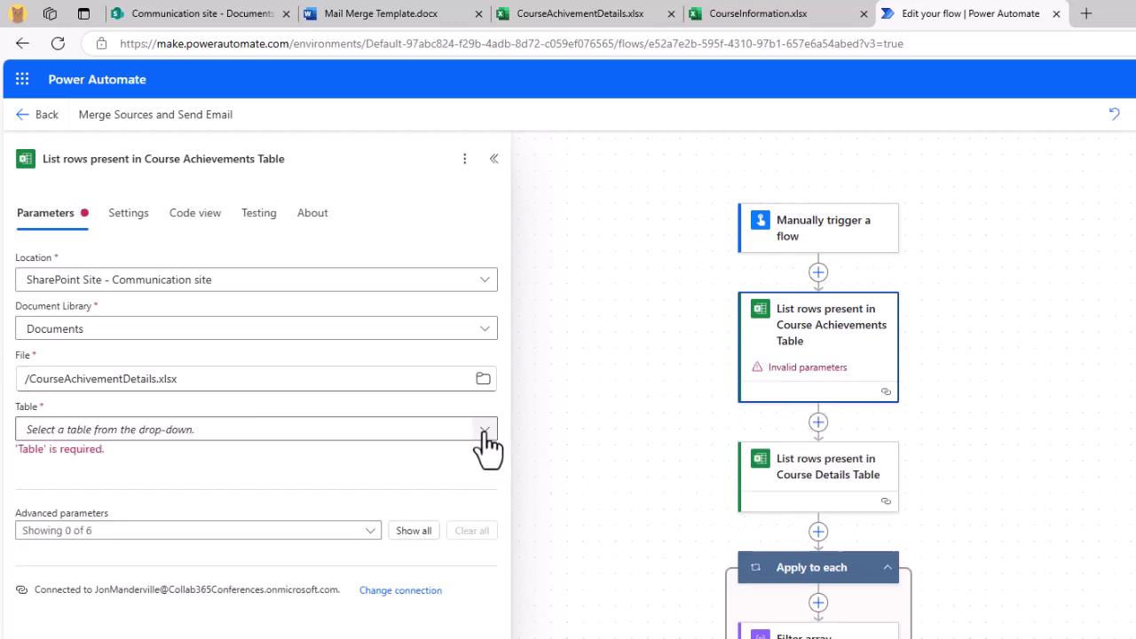
{"action": "left_click", "coordinate": [486, 435]}
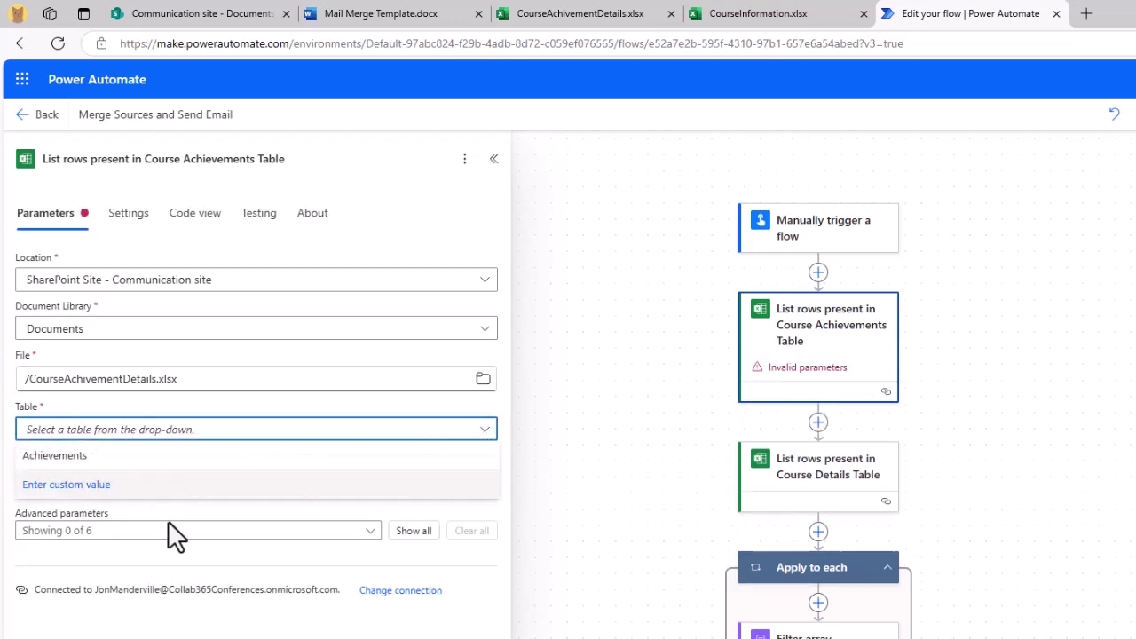
{"action": "left_click", "coordinate": [75, 461]}
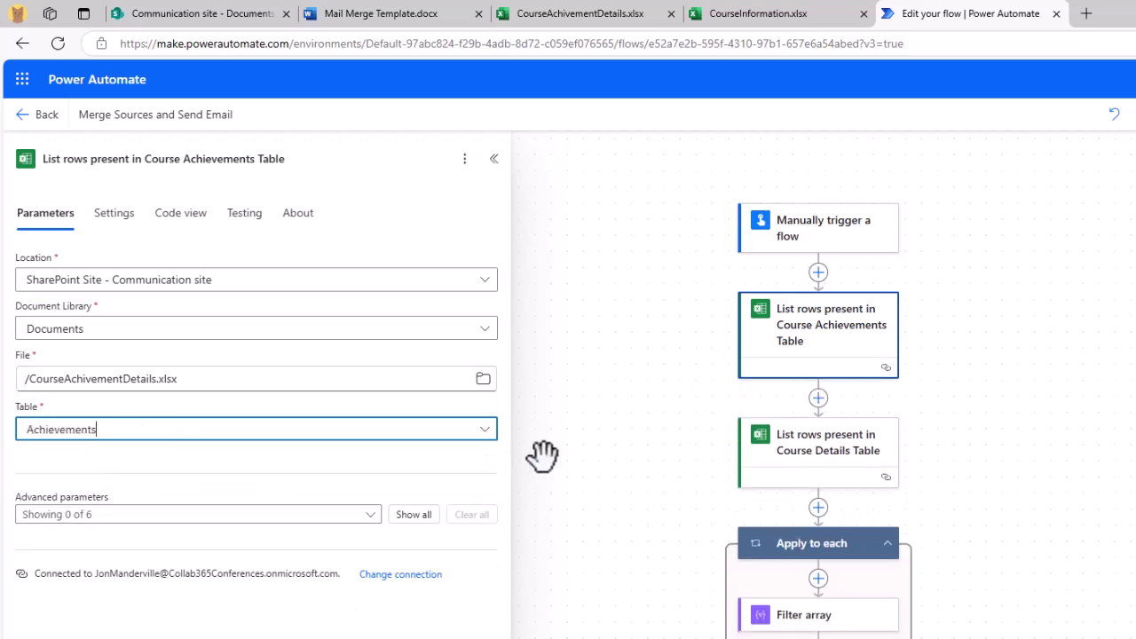
- Set the table of the Course Details list-rows action to Details
{"action": "left_click", "coordinate": [837, 471]}
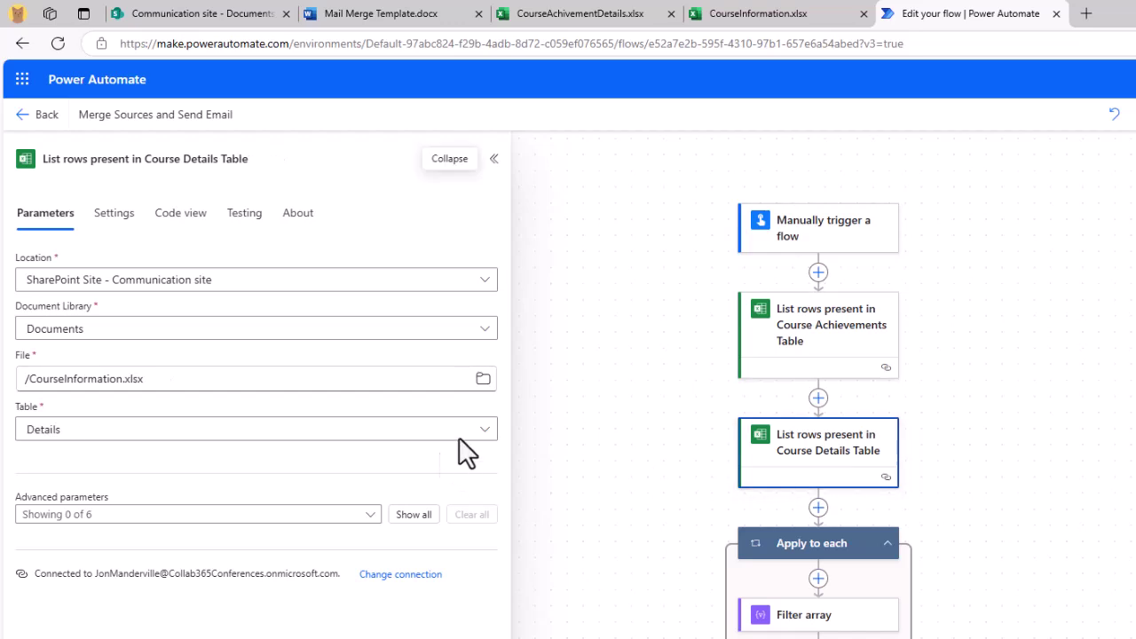
{"action": "left_click", "coordinate": [485, 430]}
{"action": "left_click", "coordinate": [50, 459]}
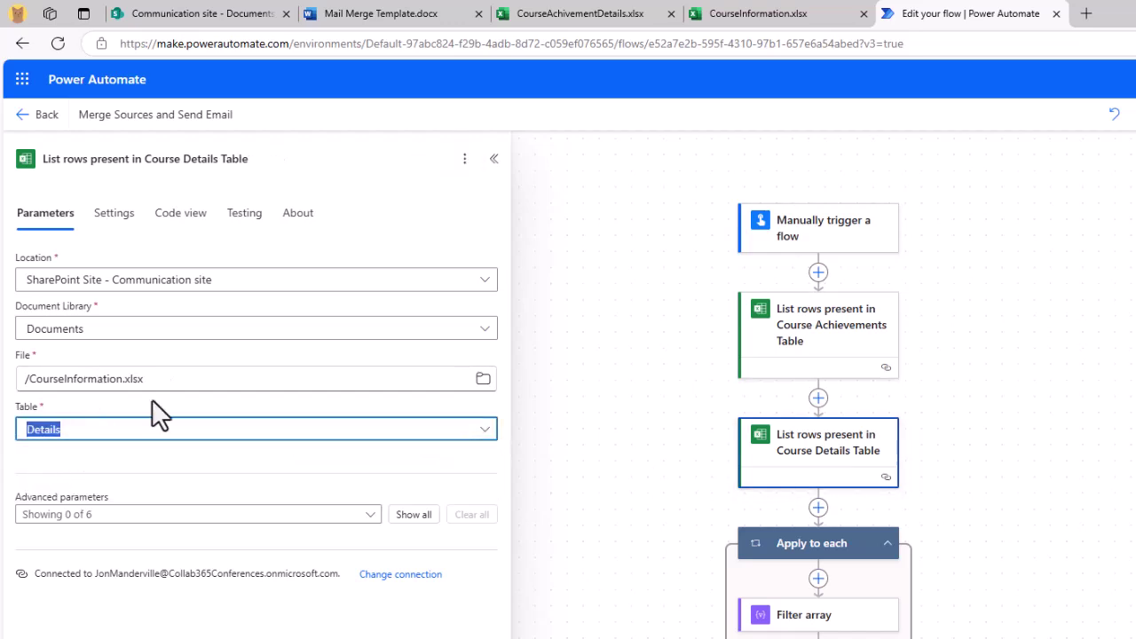
{"action": "left_click", "coordinate": [748, 426]}
- Compare the achievement records with the course details, codes and dates in the CourseInformation workbook, and return to the flow
{"action": "left_click", "coordinate": [577, 13]}
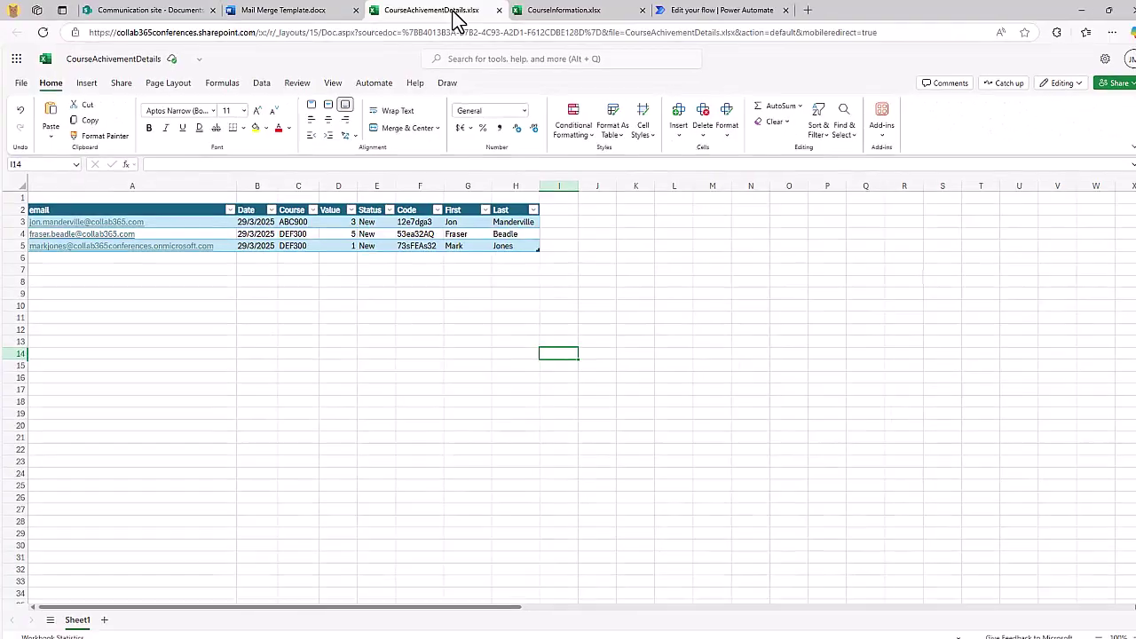
{"action": "mouse_move", "coordinate": [87, 219]}
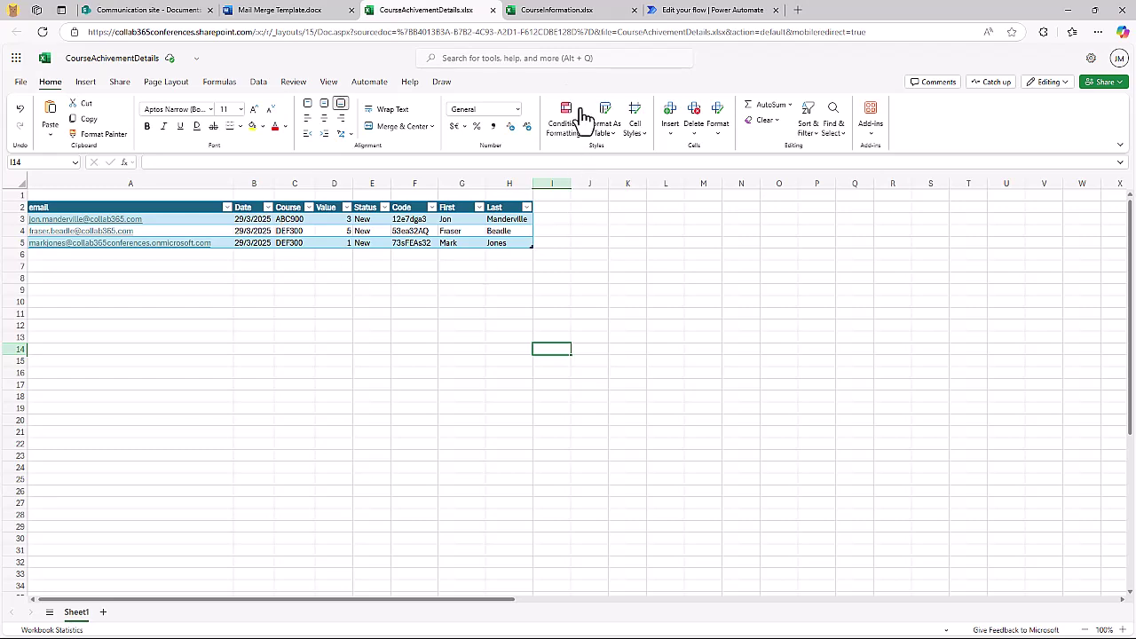
{"action": "left_click", "coordinate": [568, 10]}
{"action": "left_click", "coordinate": [437, 348]}
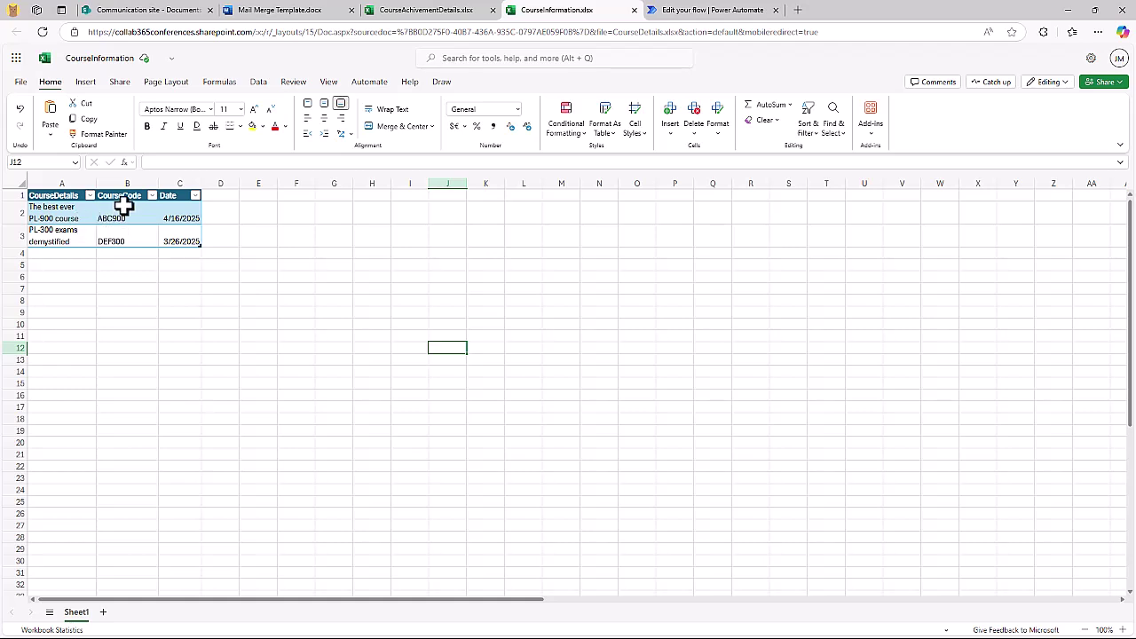
{"action": "left_click_drag", "start_coordinate": [118, 211], "coordinate": [68, 241]}
{"action": "left_click", "coordinate": [145, 282]}
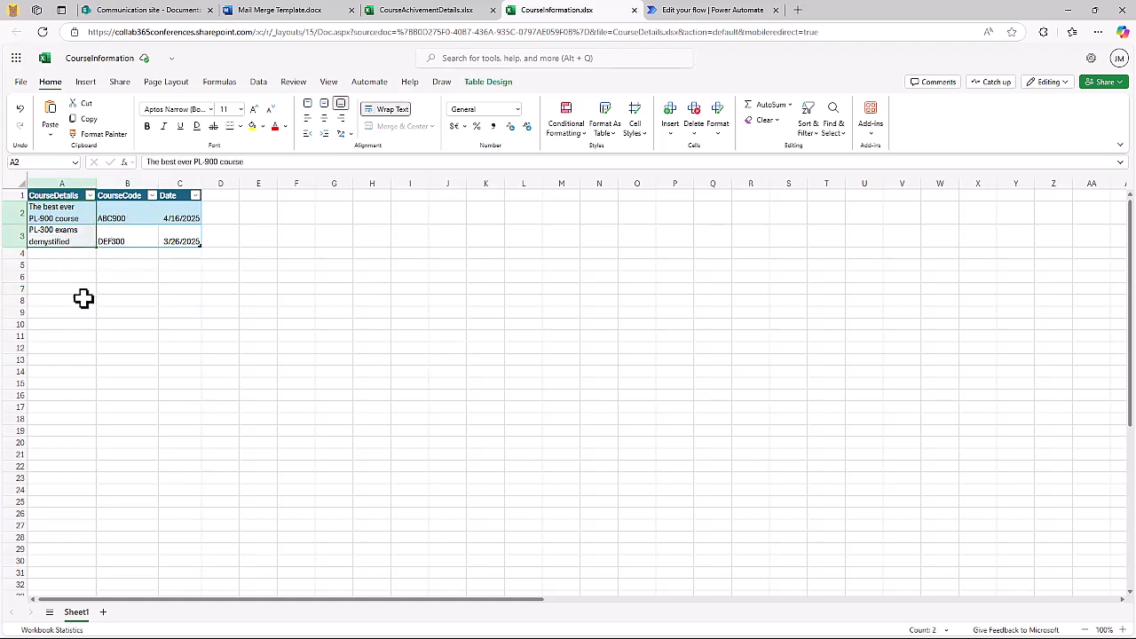
{"action": "left_click", "coordinate": [64, 221]}
{"action": "left_click", "coordinate": [168, 216]}
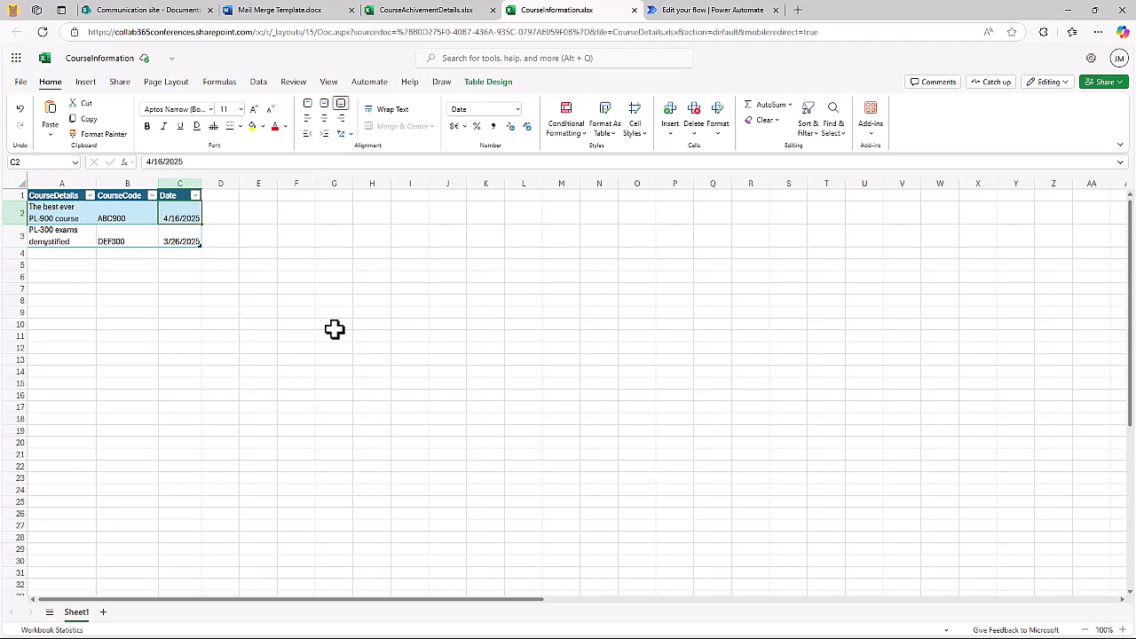
{"action": "key", "text": "ctrl+Tab"}
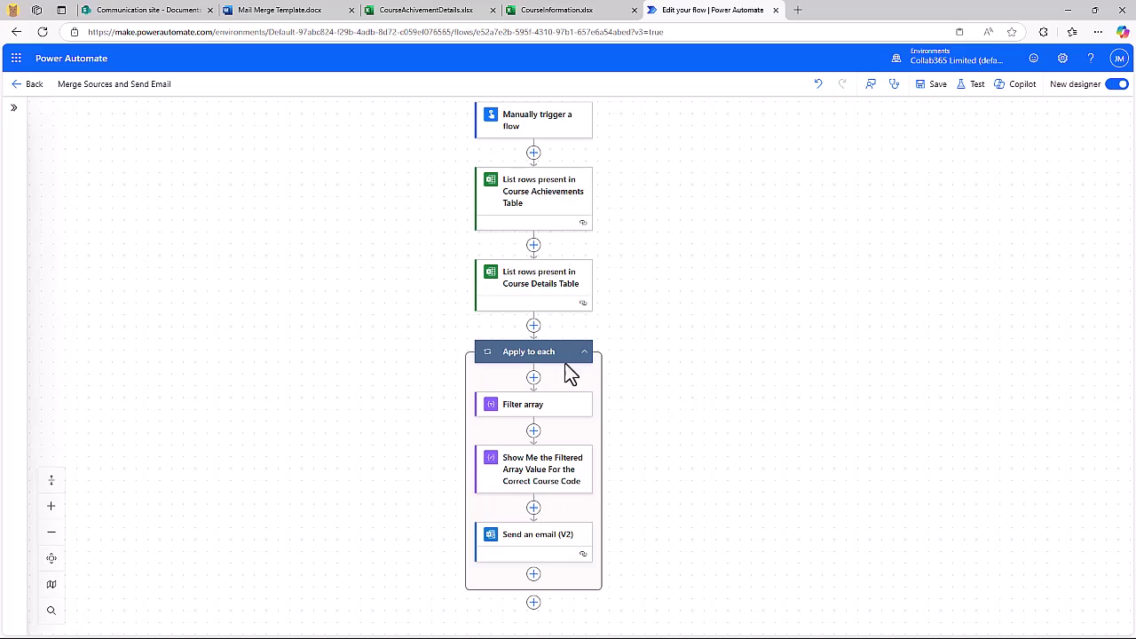
- Examine the input of the Apply to each loop and the source and CourseCode filter query of the Filter array action
{"action": "left_click", "coordinate": [546, 355]}
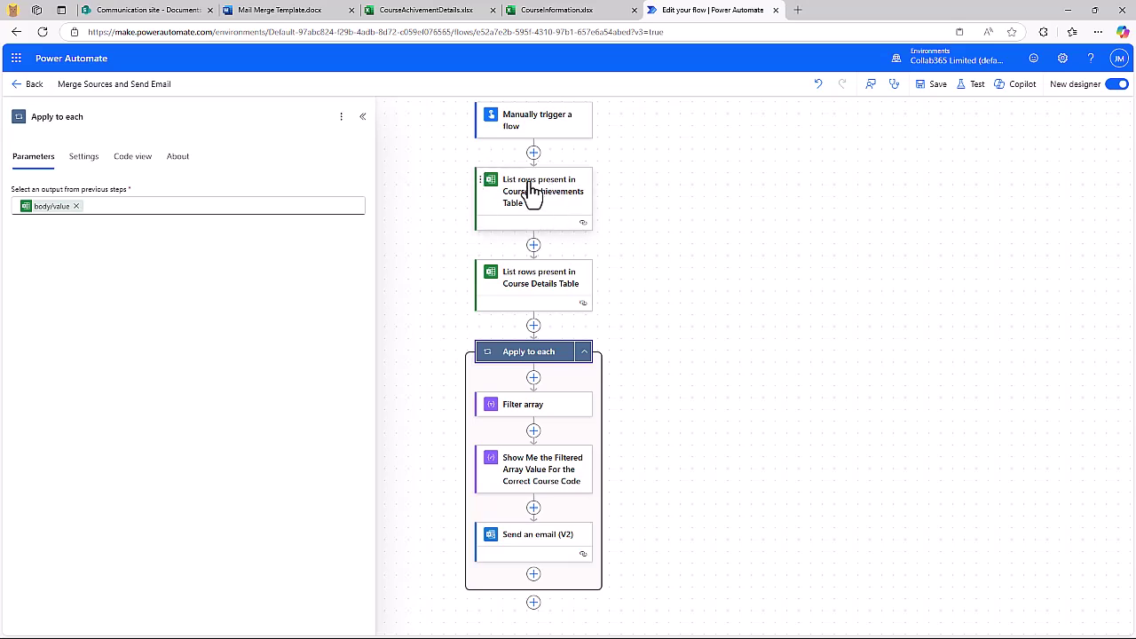
{"action": "mouse_move", "coordinate": [65, 221]}
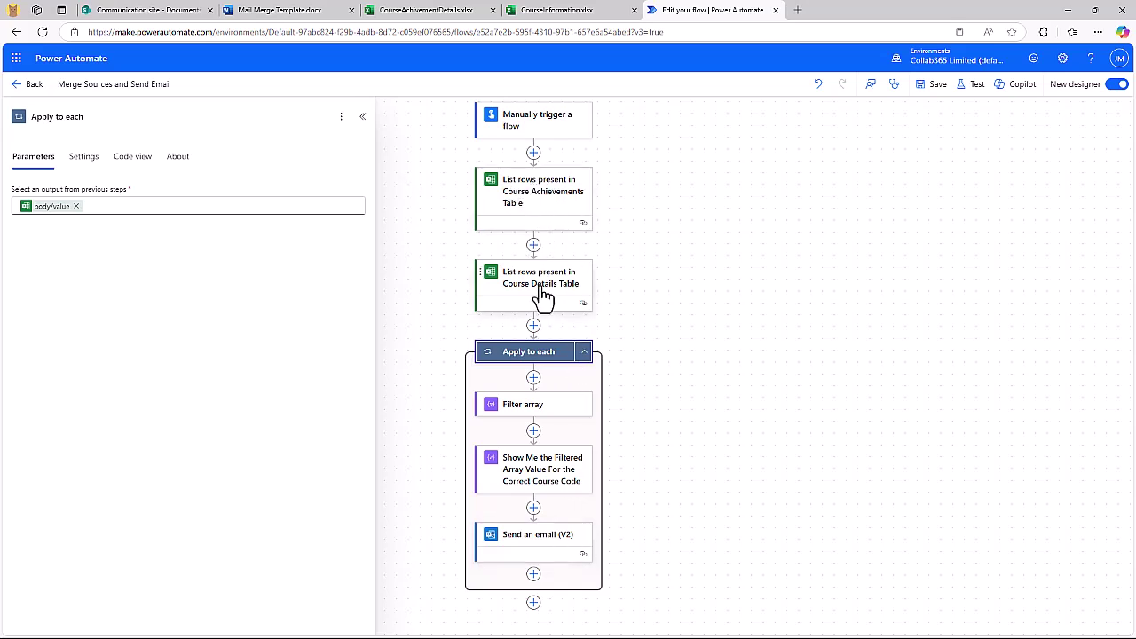
{"action": "left_click", "coordinate": [548, 415]}
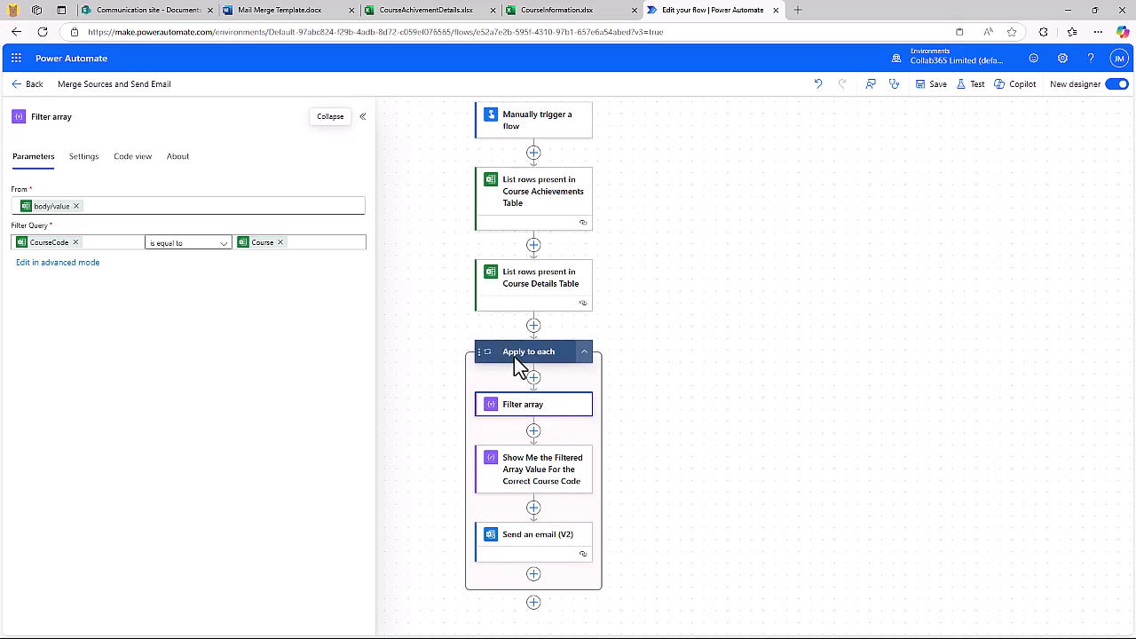
{"action": "left_click", "coordinate": [515, 360]}
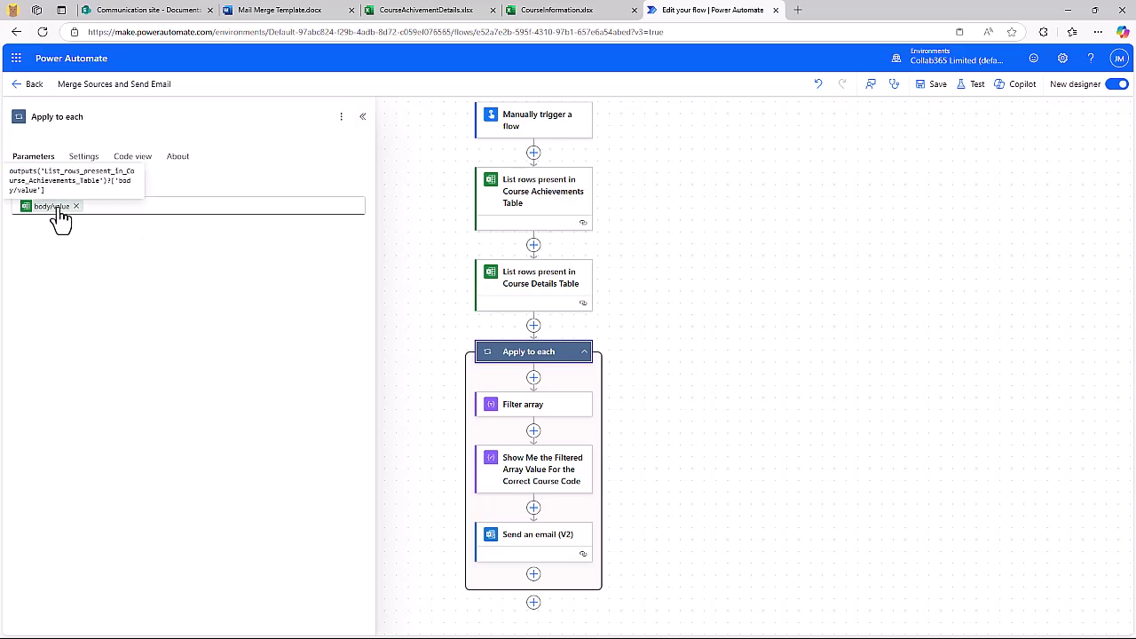
{"action": "left_click", "coordinate": [535, 406]}
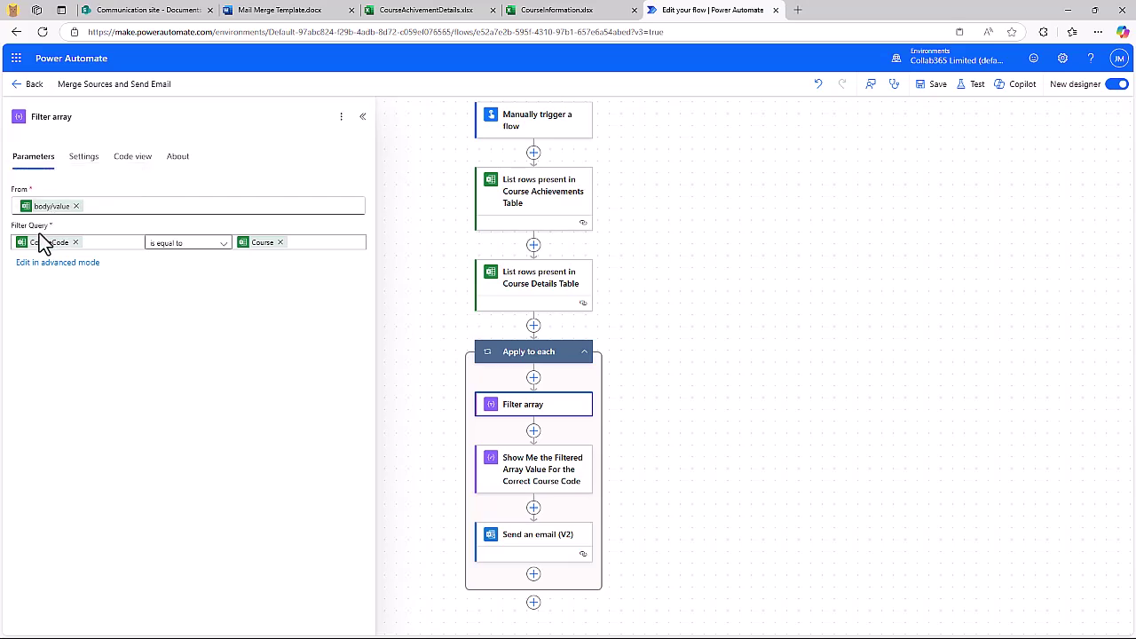
{"action": "mouse_move", "coordinate": [43, 251]}
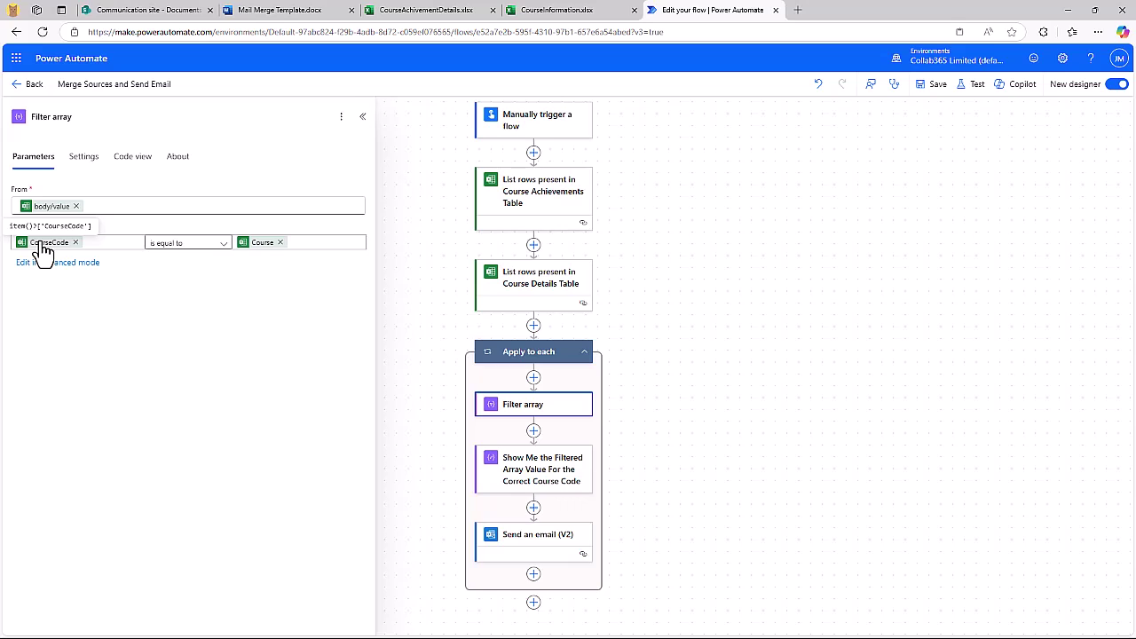
- Check course code ABC900 in the achievements workbook against its matching row in CourseInformation, and return to the flow
{"action": "left_click", "coordinate": [420, 13]}
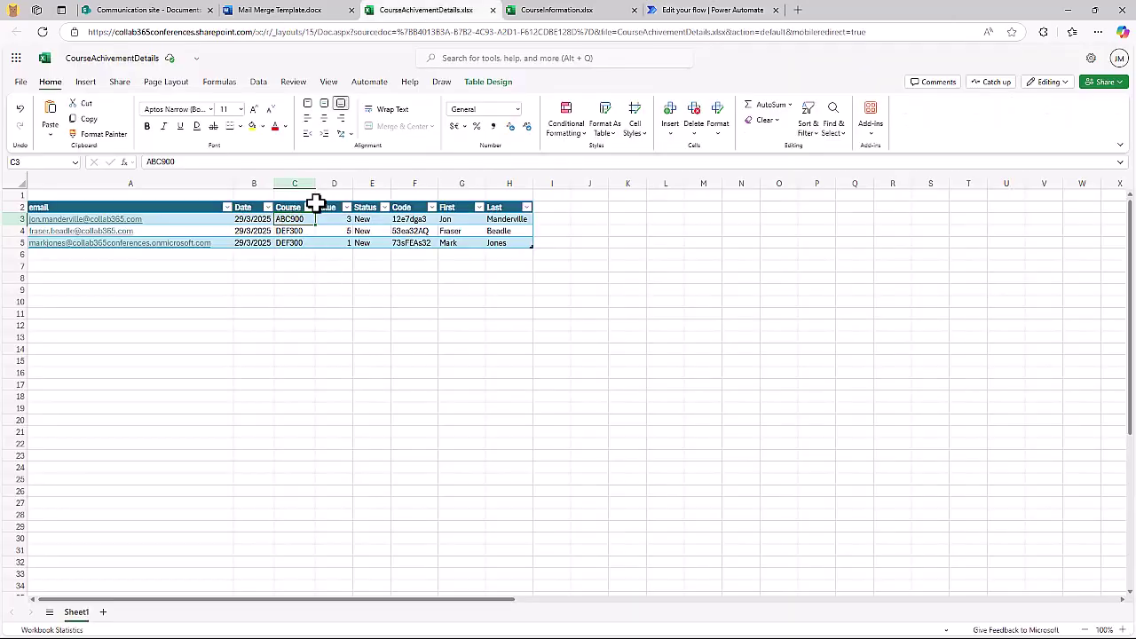
{"action": "left_click", "coordinate": [543, 20]}
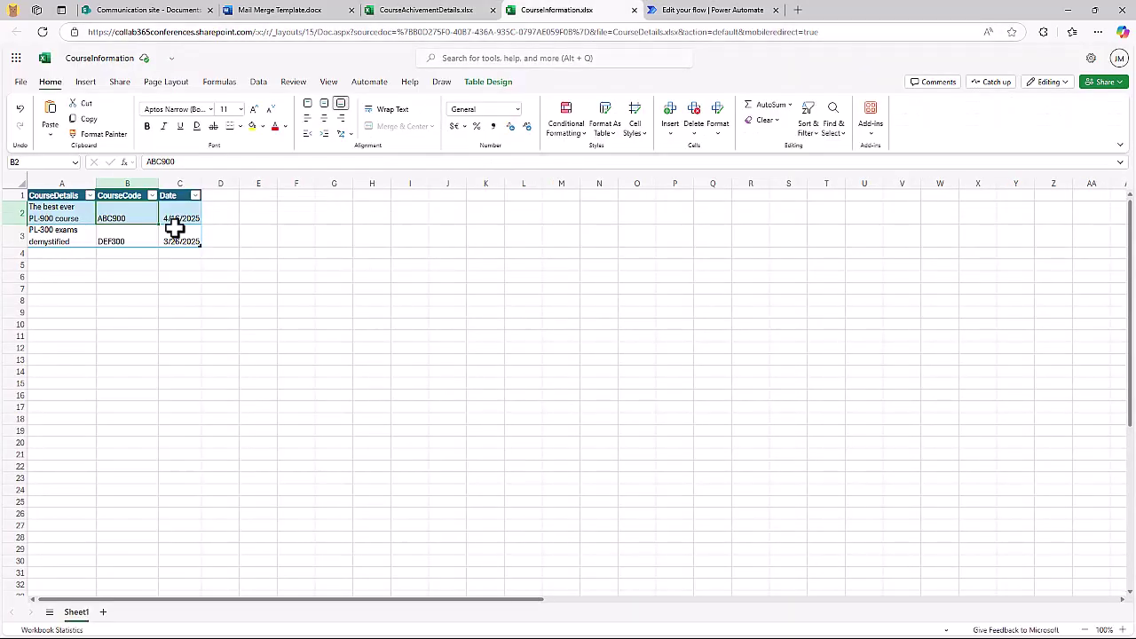
{"action": "left_click", "coordinate": [49, 215]}
{"action": "left_click_drag", "start_coordinate": [115, 215], "coordinate": [182, 217]}
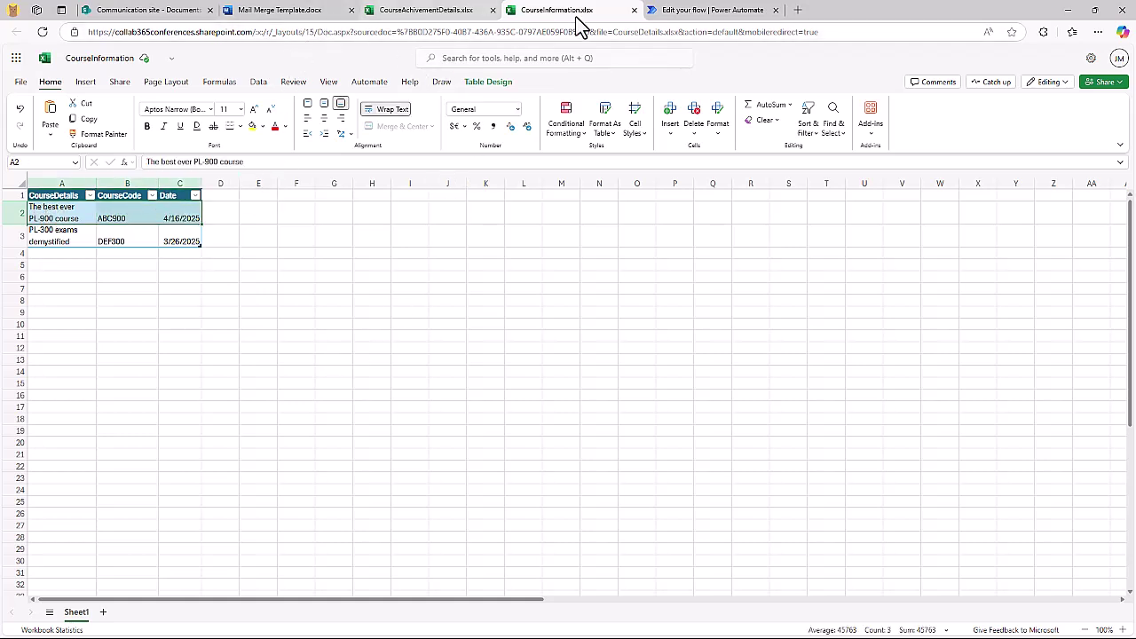
{"action": "left_click", "coordinate": [701, 11]}
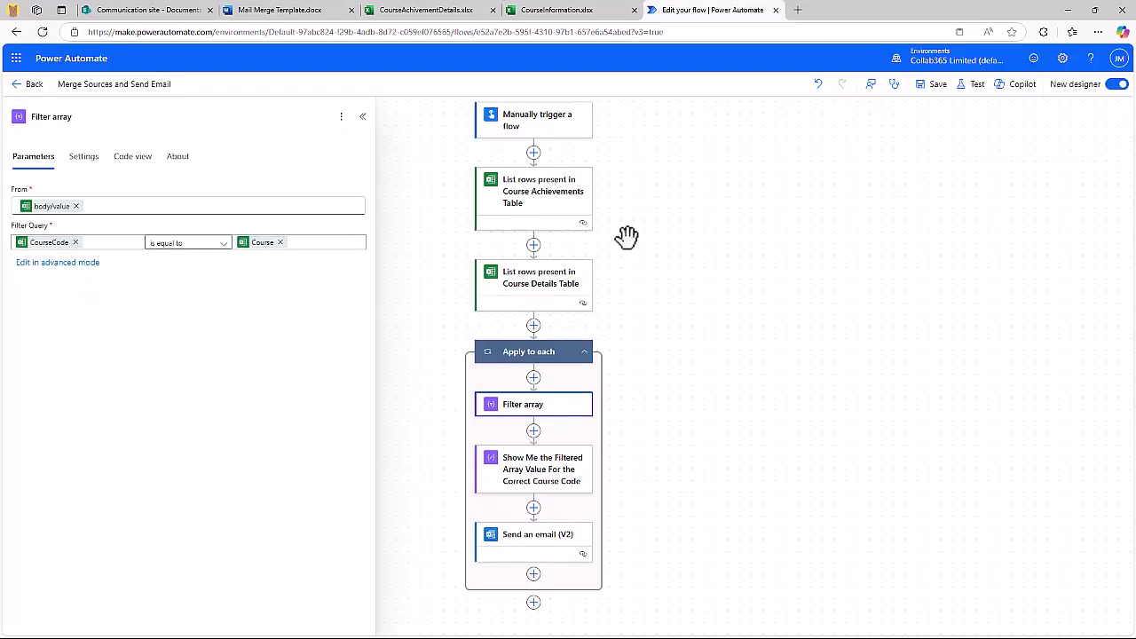
- Examine the input of the filtered array value action and recheck course code ABC900 in both workbooks
{"action": "left_click", "coordinate": [564, 491]}
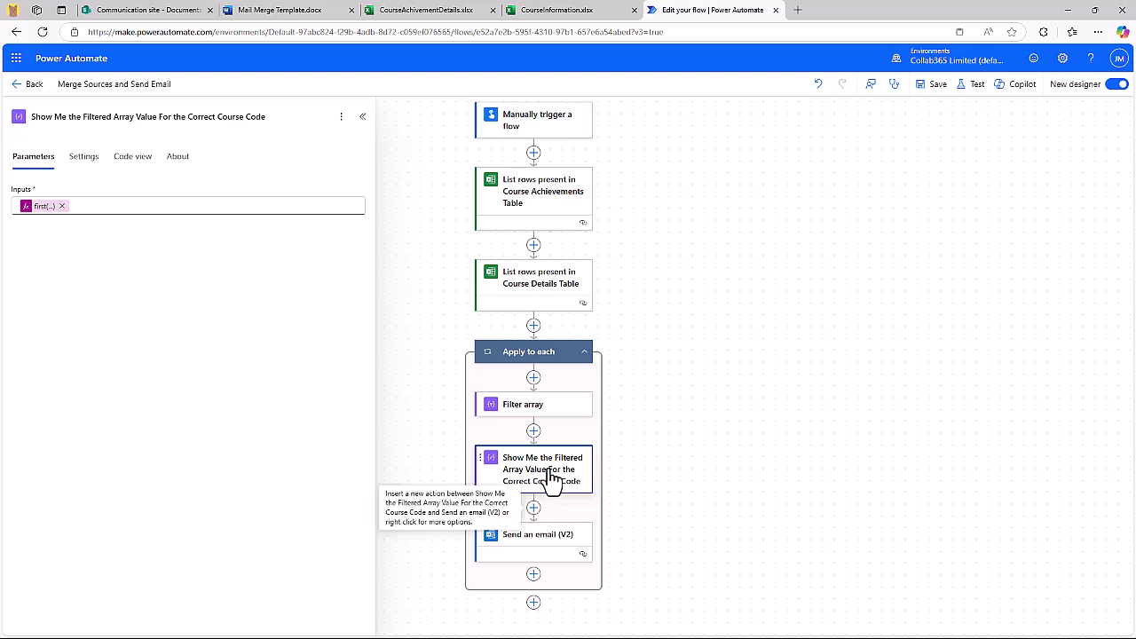
{"action": "left_click", "coordinate": [568, 10]}
{"action": "left_click", "coordinate": [111, 222]}
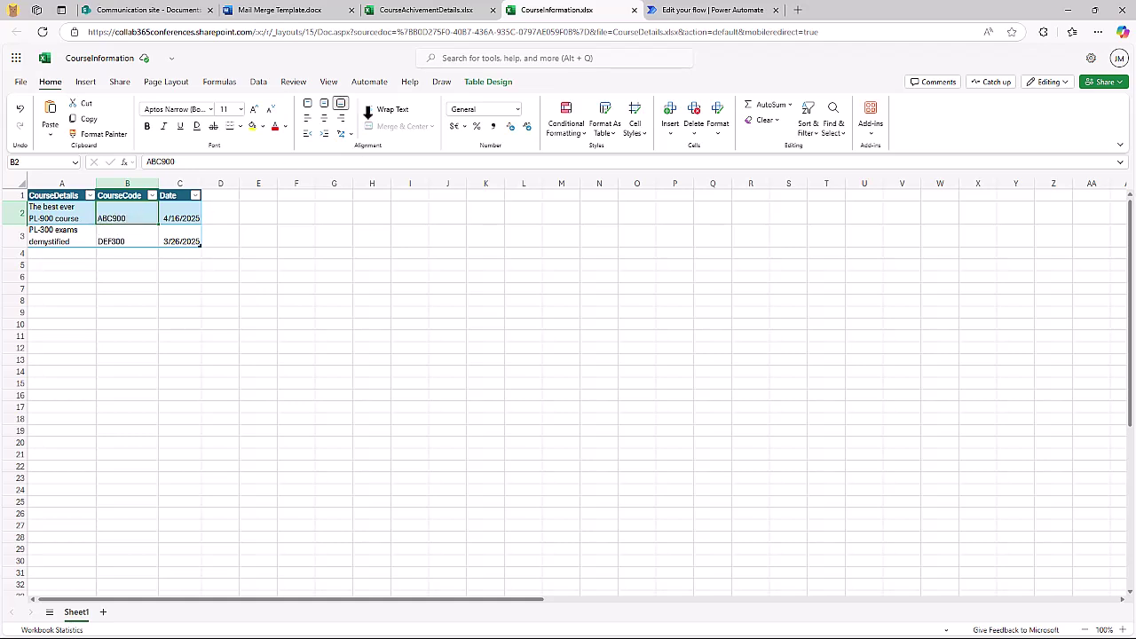
{"action": "left_click", "coordinate": [410, 11]}
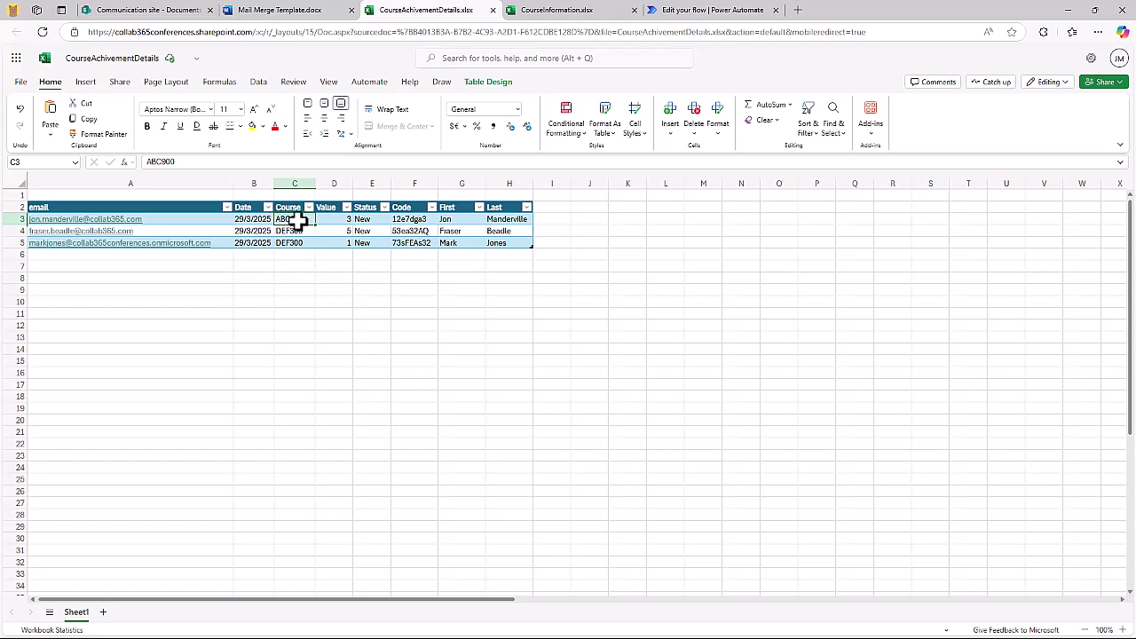
- Examine the Send an email (V2) action's CourseDetails value against the matching CourseDetails cell in the CourseInformation workbook, and return to the flow
{"action": "key", "text": "ctrl+5"}
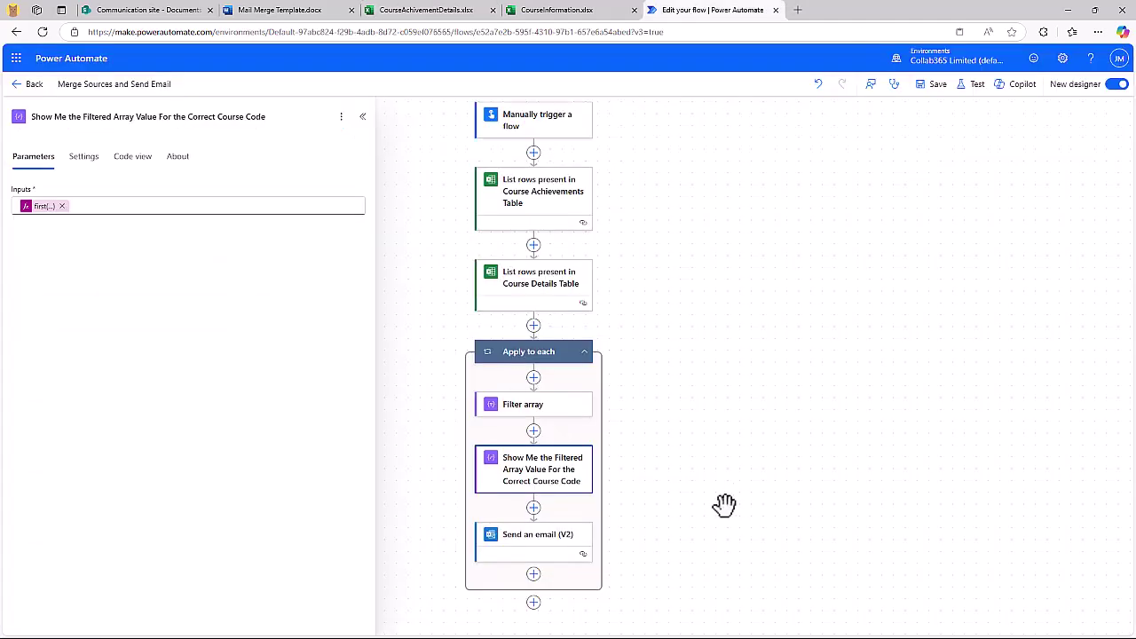
{"action": "left_click", "coordinate": [548, 537]}
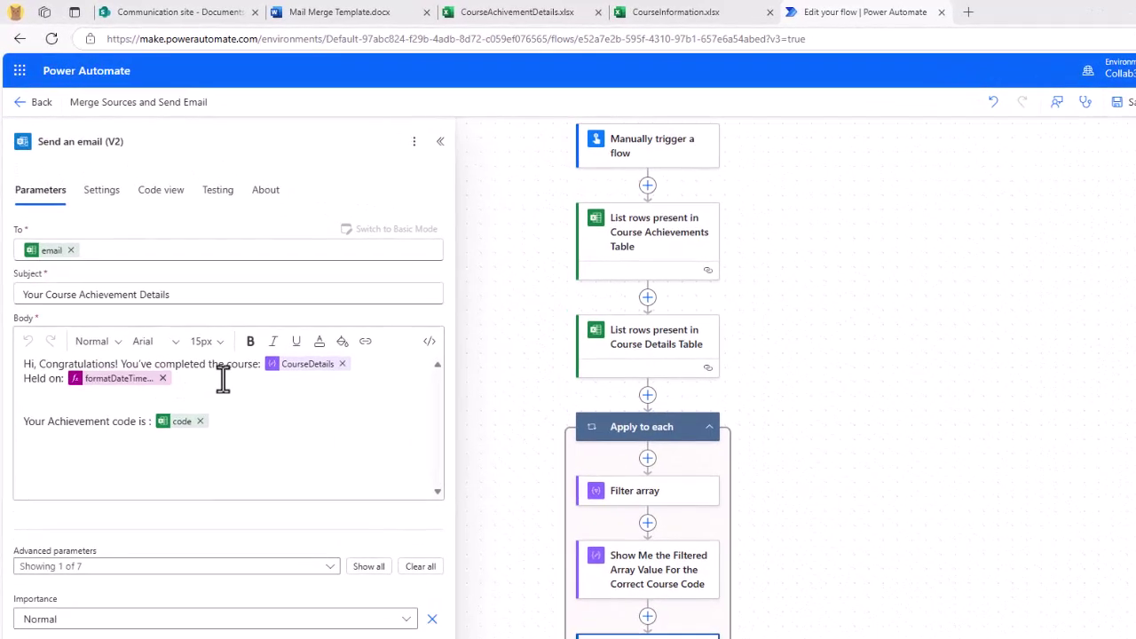
{"action": "mouse_move", "coordinate": [309, 380]}
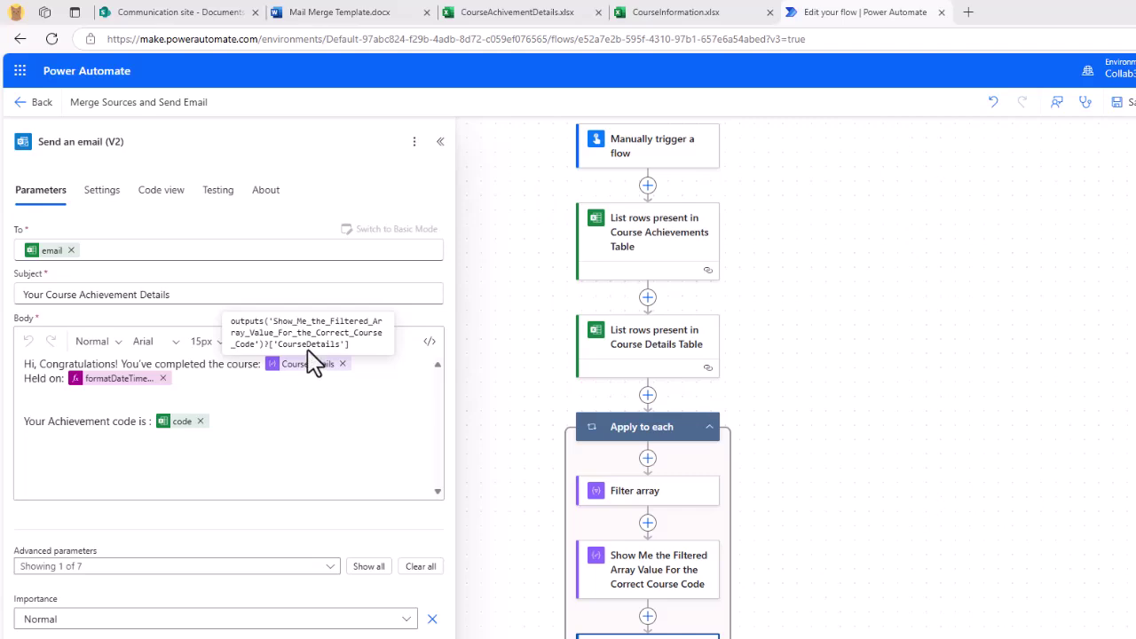
{"action": "left_click", "coordinate": [683, 15]}
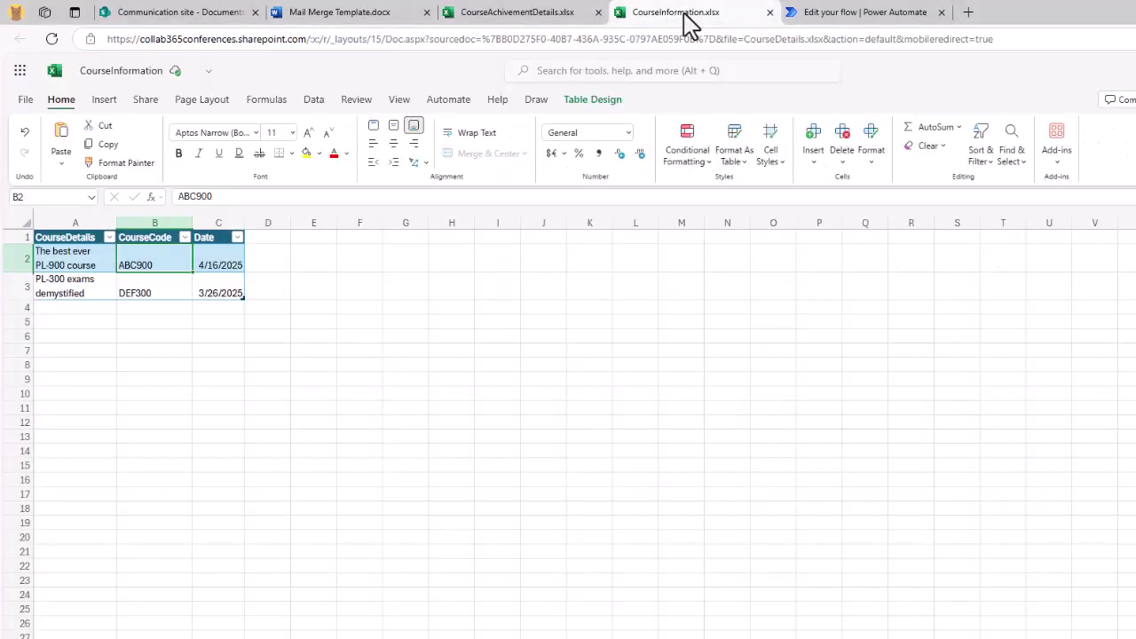
{"action": "left_click", "coordinate": [80, 258]}
{"action": "key", "text": "ctrl+Tab"}
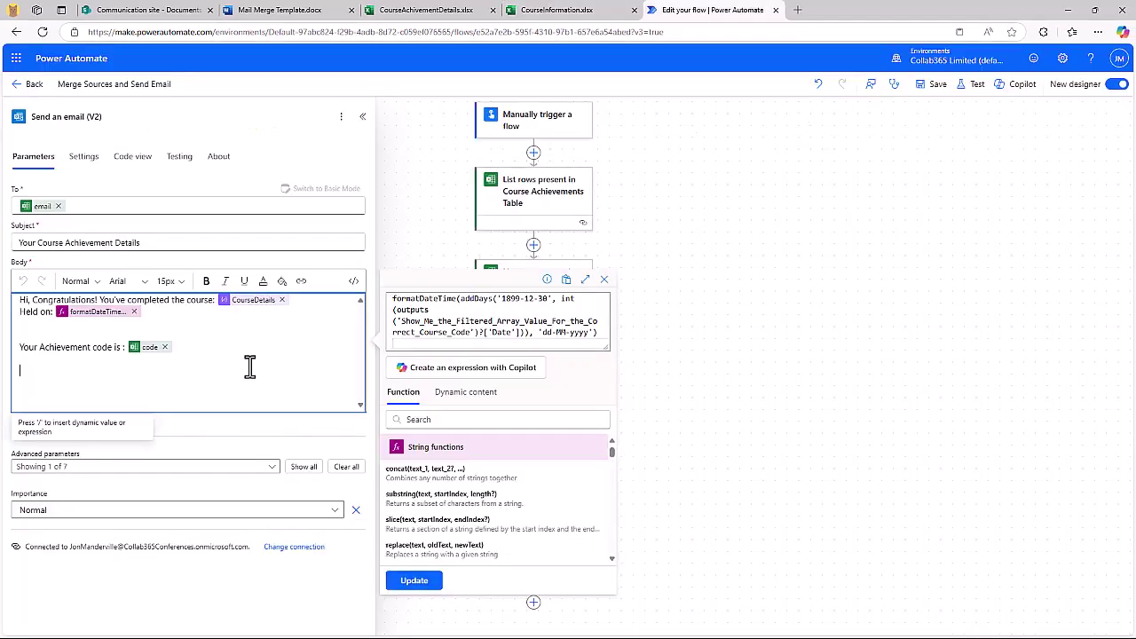
- Close the date expression in the e-mail body, check the code value against the first record's Code in the achievements workbook, and return to the flow
{"action": "left_click", "coordinate": [249, 368]}
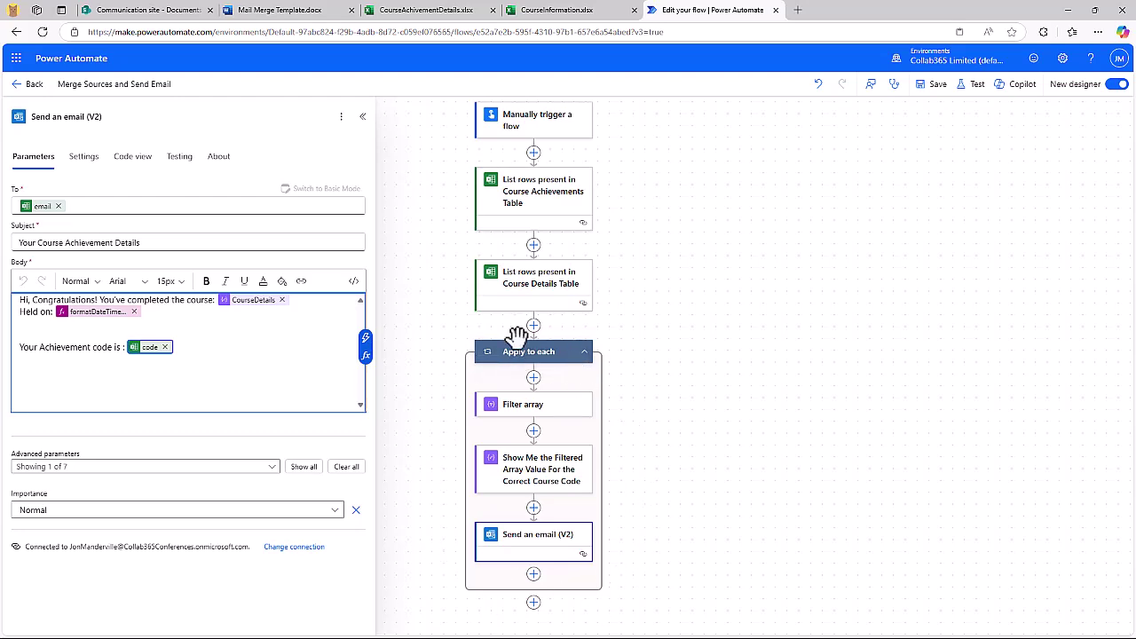
{"action": "left_click", "coordinate": [425, 11]}
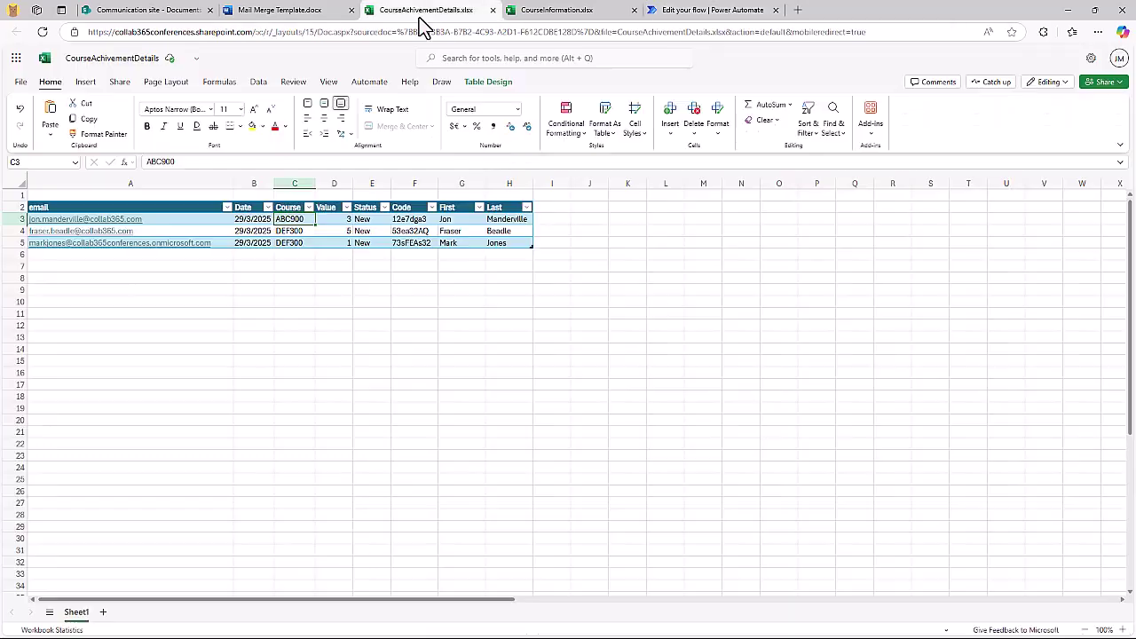
{"action": "left_click", "coordinate": [406, 220]}
{"action": "key", "text": "ctrl+Tab"}
{"action": "key", "text": "ctrl+Tab"}
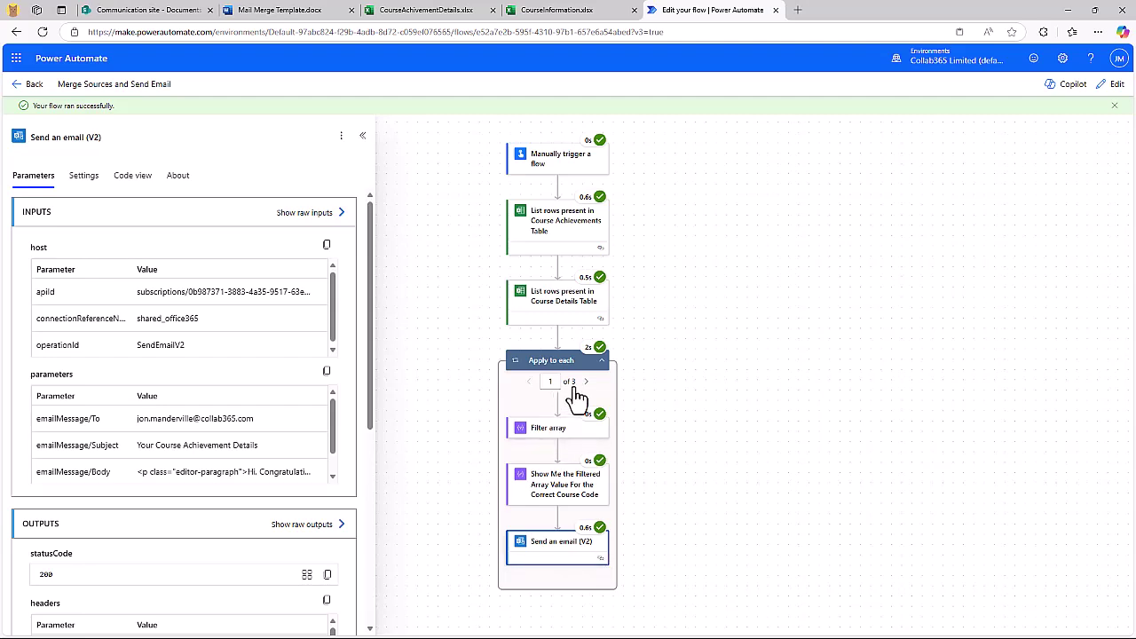
- Open the latest successful run from the flow's run history and examine the Filter array action in the first Apply to each iteration
{"action": "left_click", "coordinate": [22, 86]}
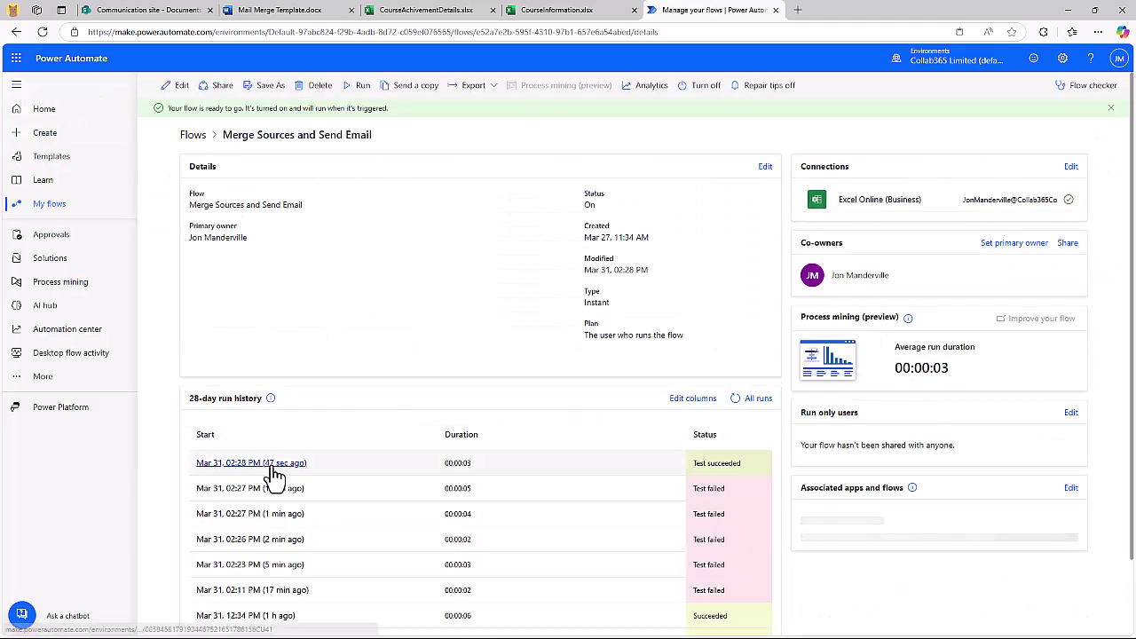
{"action": "left_click", "coordinate": [273, 470]}
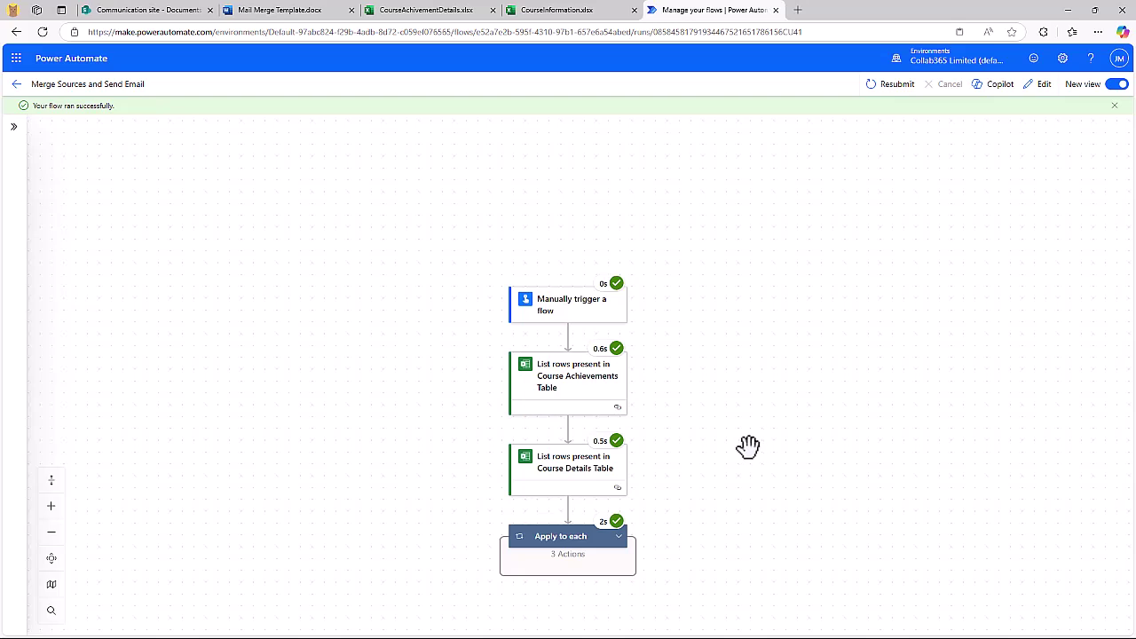
{"action": "scroll", "coordinate": [749, 447], "scroll_direction": "down", "scroll_amount": 2}
{"action": "left_click", "coordinate": [619, 448]}
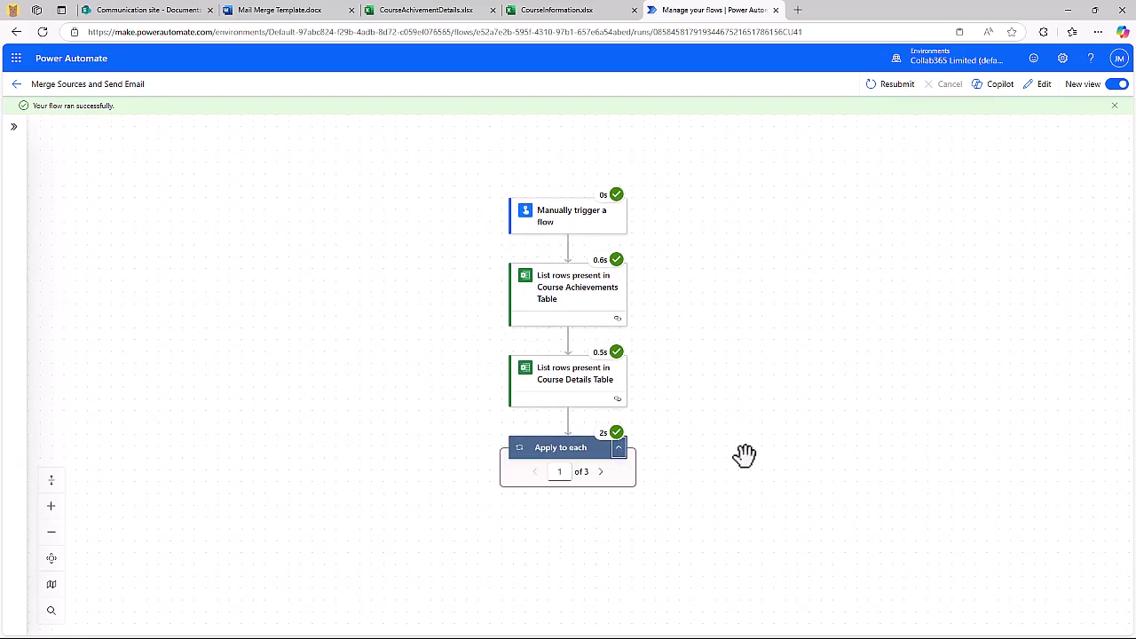
{"action": "scroll", "coordinate": [754, 479], "scroll_direction": "down", "scroll_amount": 3}
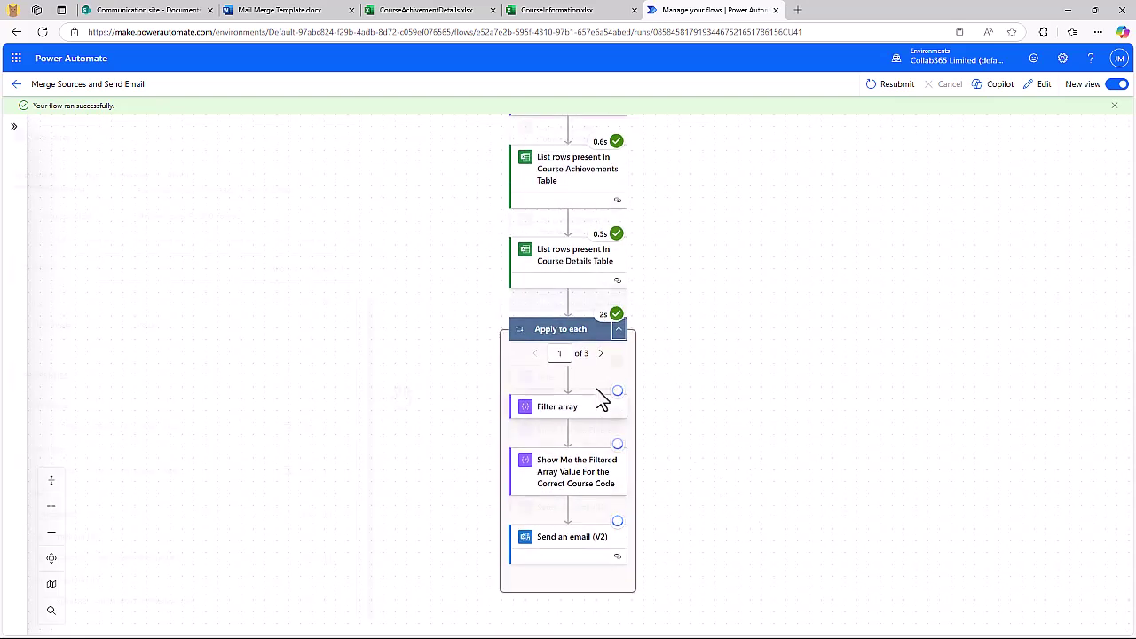
{"action": "left_click", "coordinate": [586, 406]}
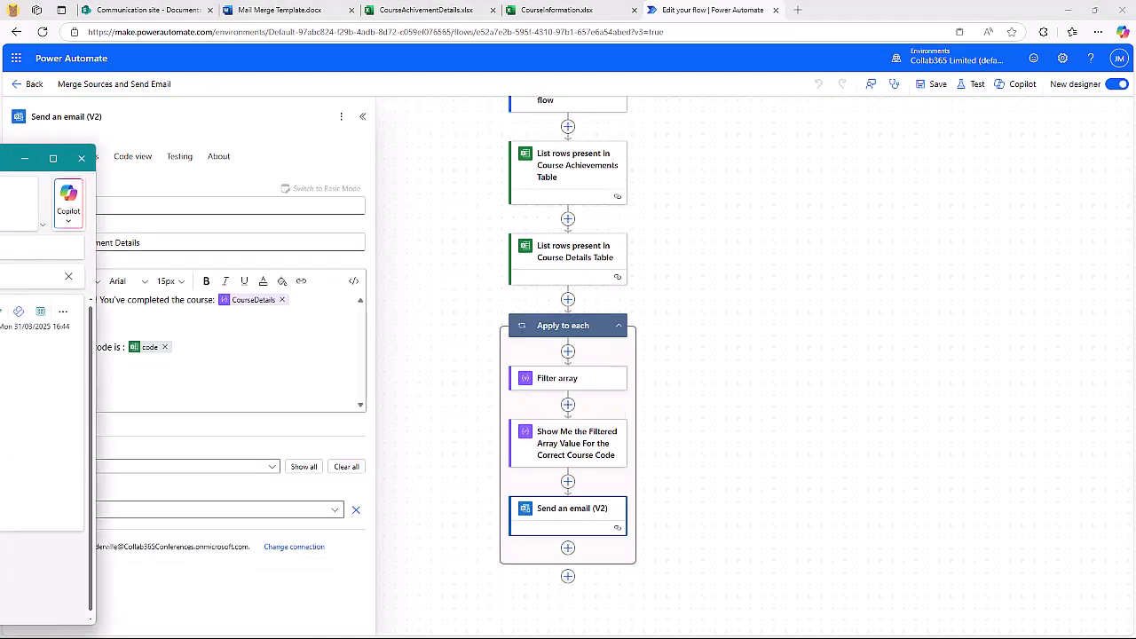
- Review the course name, held-on date and achievement code in the received Your Course Achievement Details e-mail
{"action": "left_click_drag", "start_coordinate": [226, 98], "coordinate": [355, 105]}
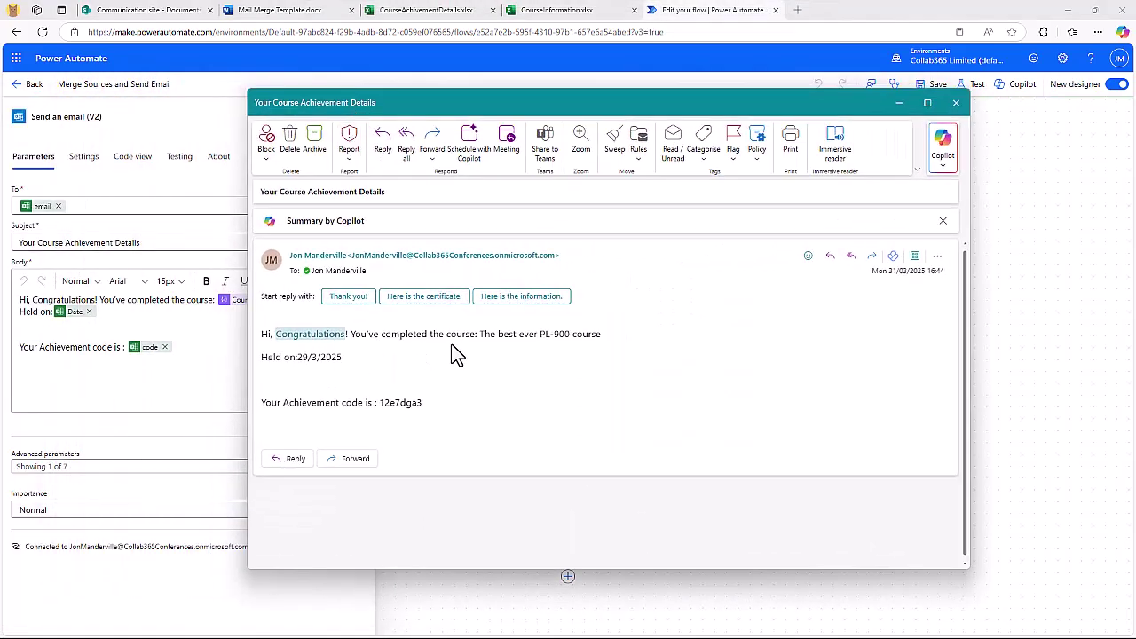
{"action": "left_click_drag", "start_coordinate": [480, 334], "coordinate": [596, 334]}
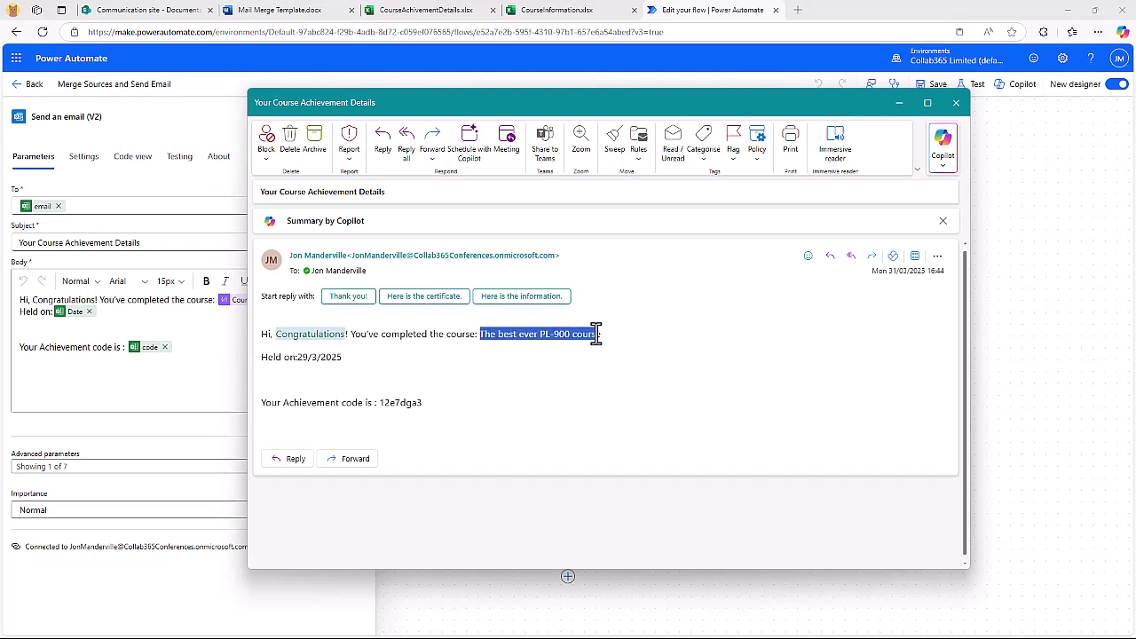
{"action": "left_click_drag", "start_coordinate": [346, 356], "coordinate": [309, 359]}
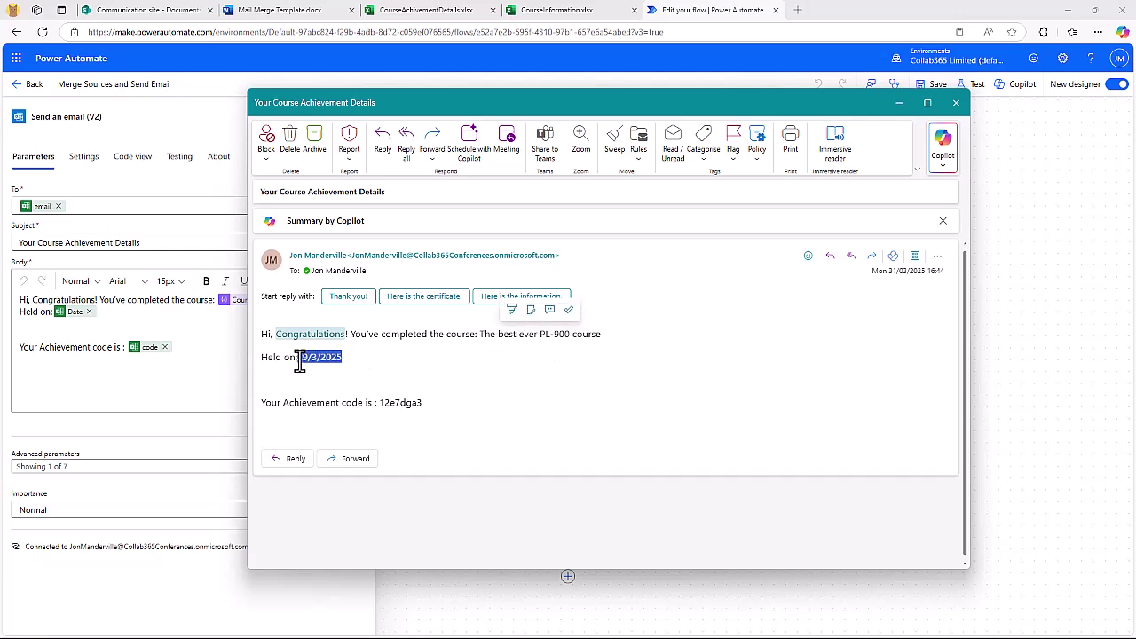
{"action": "left_click_drag", "start_coordinate": [424, 402], "coordinate": [391, 404]}
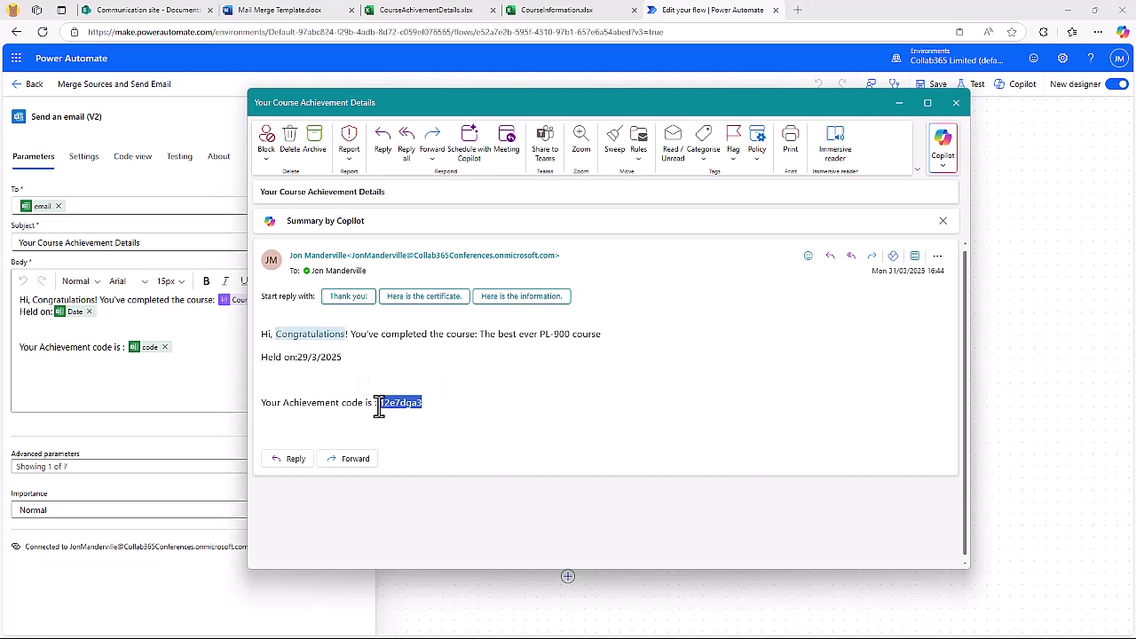
{"action": "left_click", "coordinate": [331, 402]}
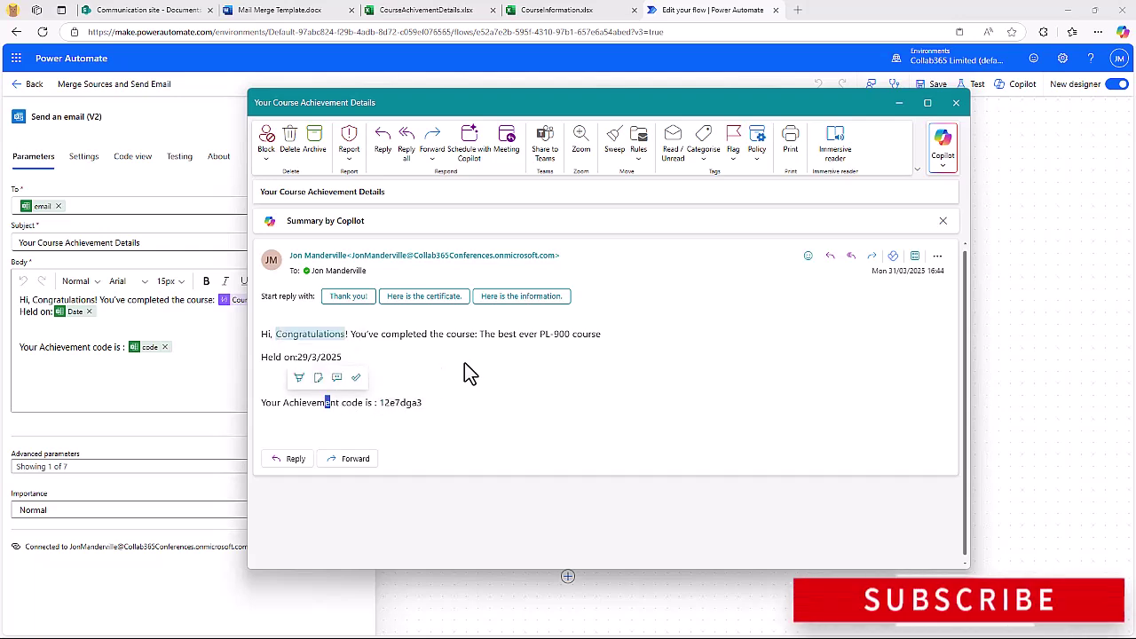